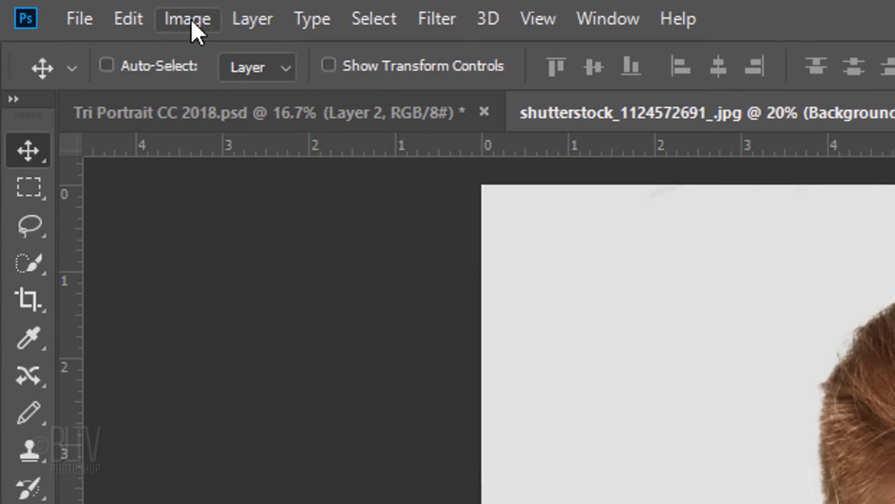
# Step: Check the portrait photo's pixel dimensions and resolution in Image Size without changing them
pyautogui.click(62, 6)
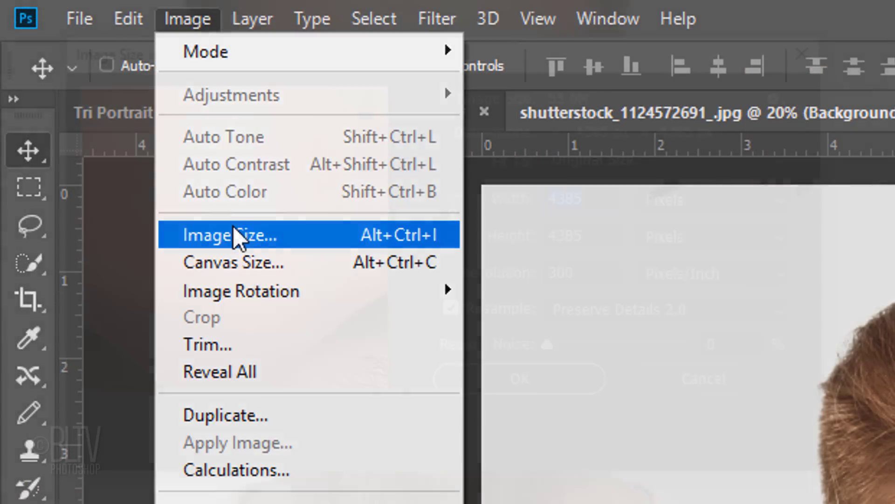
pyautogui.click(233, 226)
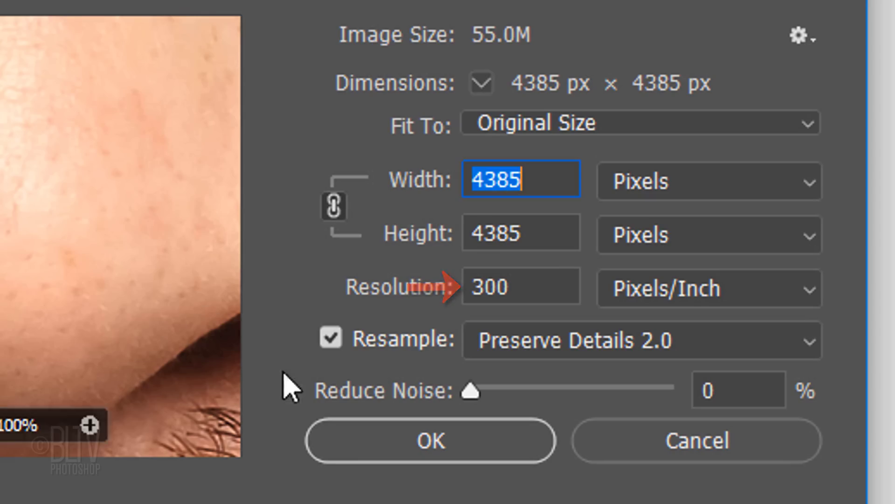
pyautogui.click(423, 444)
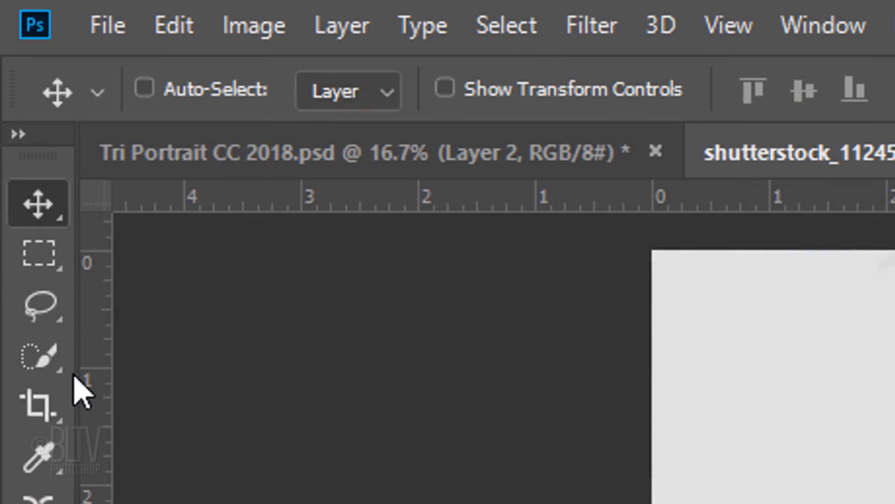
# Step: Select the man's head, beard and shirt with the Quick Selection tool and check the selection as a quick mask
pyautogui.moveTo(14, 86); pyautogui.dragTo(56, 87)
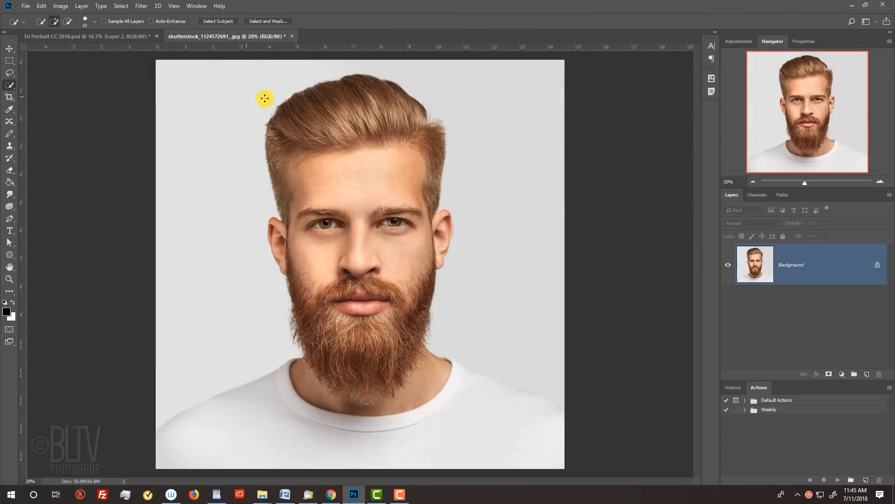
pyautogui.moveTo(293, 103)
pyautogui.mouseDown()
pyautogui.moveTo(374, 84)
pyautogui.moveTo(439, 130)
pyautogui.moveTo(412, 164)
pyautogui.moveTo(318, 217)
pyautogui.moveTo(290, 217)
pyautogui.moveTo(293, 244)
pyautogui.moveTo(408, 249)
pyautogui.moveTo(505, 188)
pyautogui.moveTo(538, 202)
pyautogui.moveTo(492, 304)
pyautogui.moveTo(425, 363)
pyautogui.moveTo(356, 320)
pyautogui.moveTo(352, 368)
pyautogui.moveTo(226, 438)
pyautogui.mouseUp()
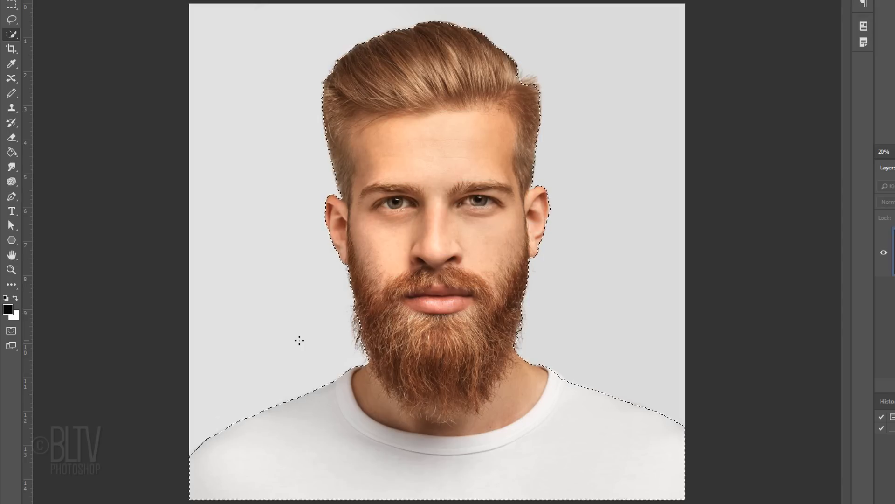
pyautogui.press('q')
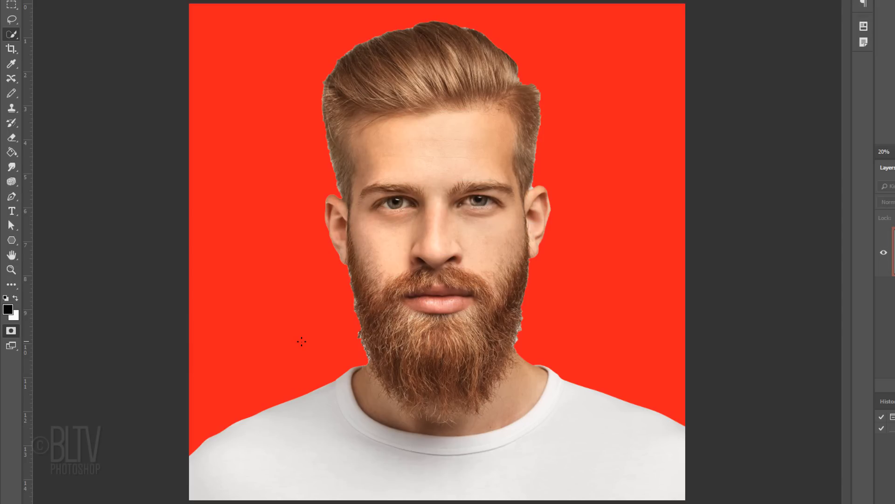
pyautogui.press('q')
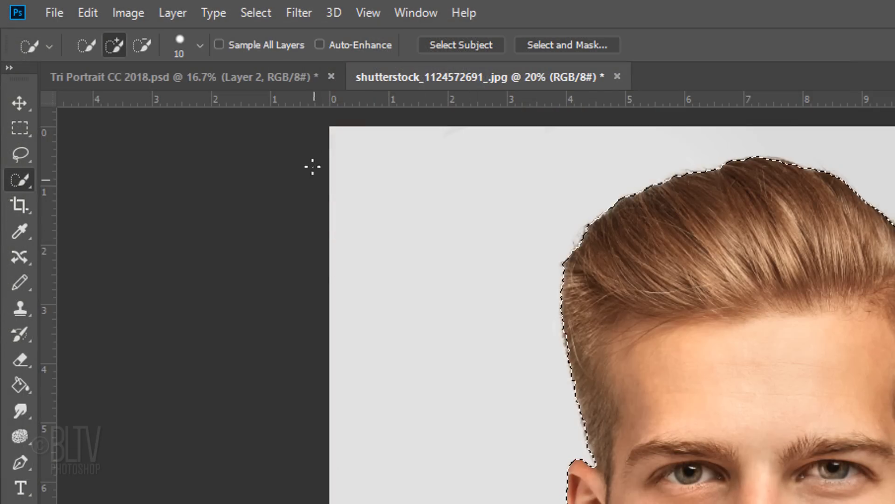
# Step: Refine the selection in Refine Edge with Smart Radius on, brushing along the edges of the hair and beard
pyautogui.click(256, 13)
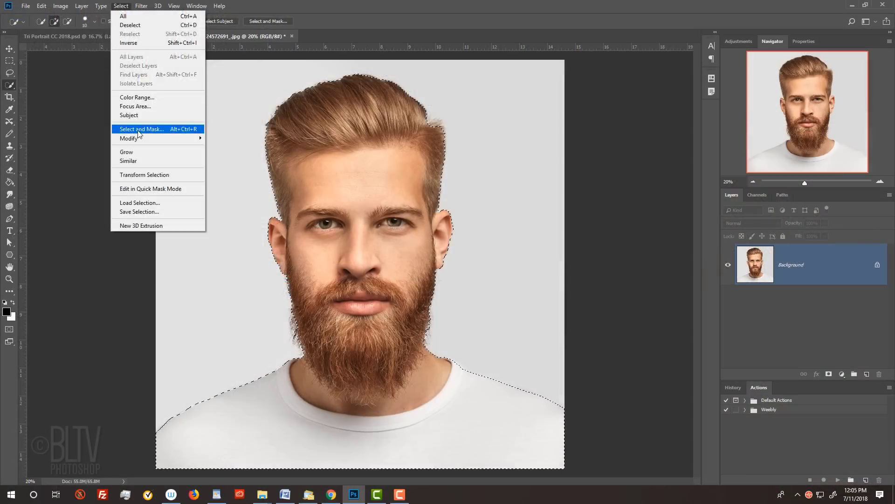
pyautogui.keyDown('shift'); pyautogui.click(297, 275); pyautogui.keyUp('shift')
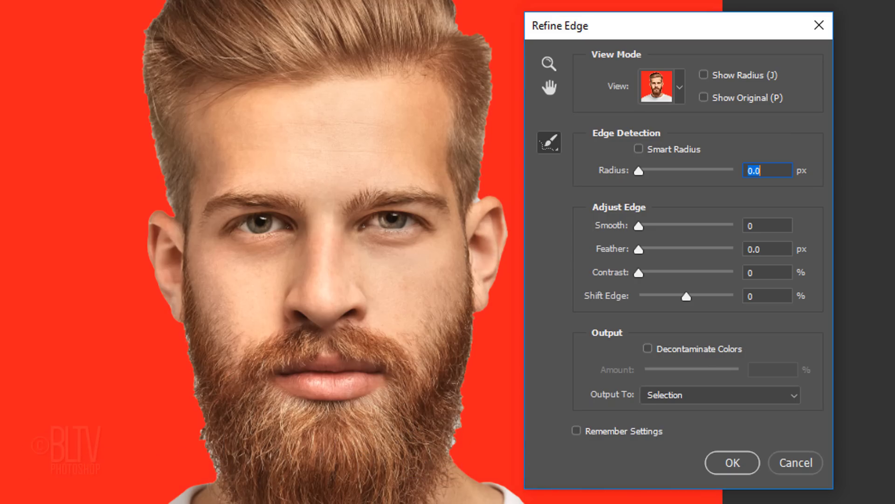
pyautogui.click(639, 148)
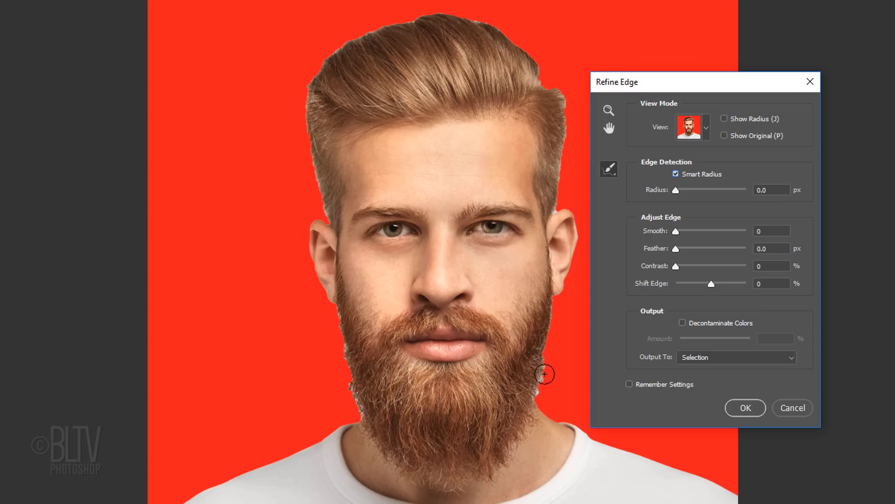
pyautogui.moveTo(562, 271)
pyautogui.mouseDown()
pyautogui.moveTo(563, 98)
pyautogui.moveTo(521, 48)
pyautogui.moveTo(427, 19)
pyautogui.moveTo(315, 67)
pyautogui.moveTo(321, 210)
pyautogui.mouseUp()
pyautogui.moveTo(330, 280)
pyautogui.mouseDown()
pyautogui.moveTo(351, 403)
pyautogui.moveTo(368, 424)
pyautogui.mouseUp()
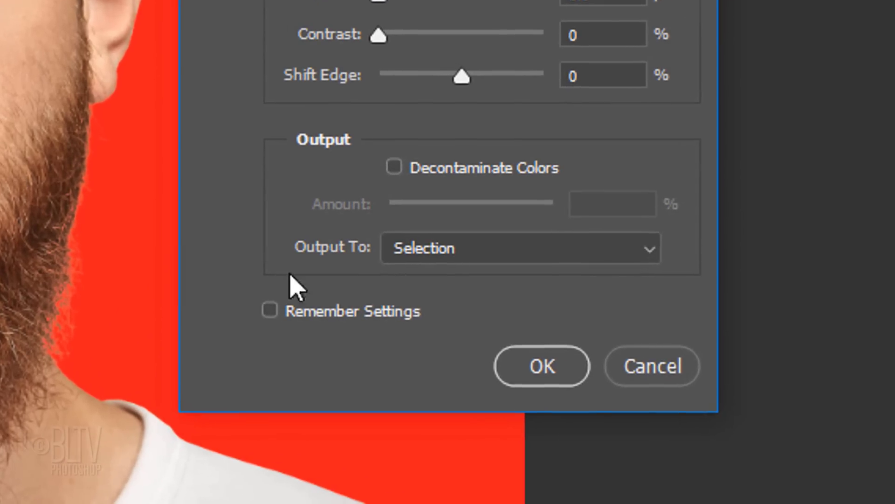
# Step: Output the refined selection to a New Layer with Layer Mask
pyautogui.click(480, 254)
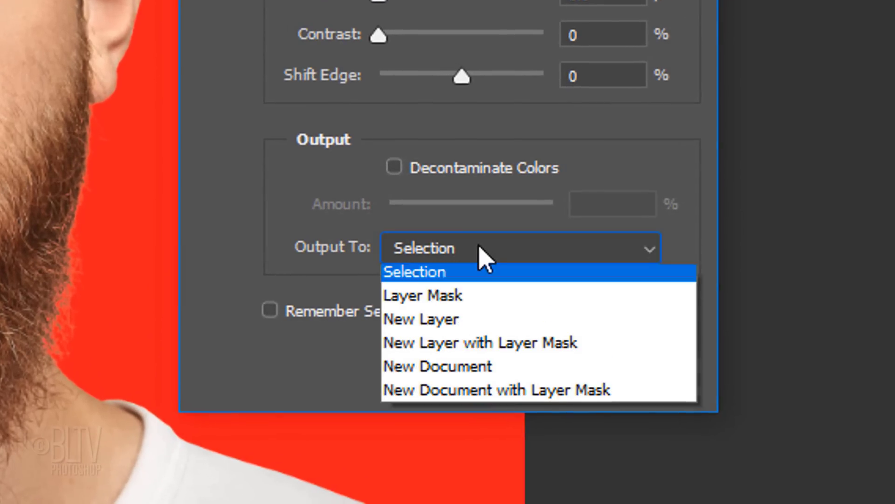
pyautogui.click(470, 353)
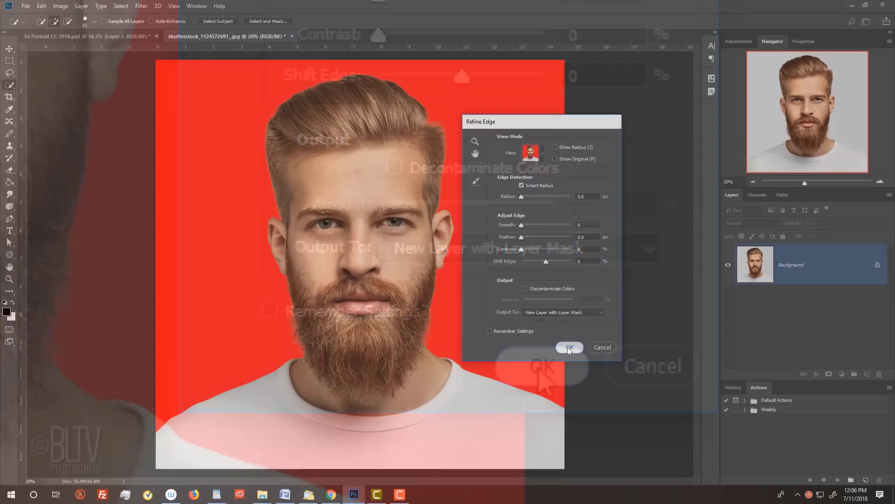
pyautogui.click(541, 373)
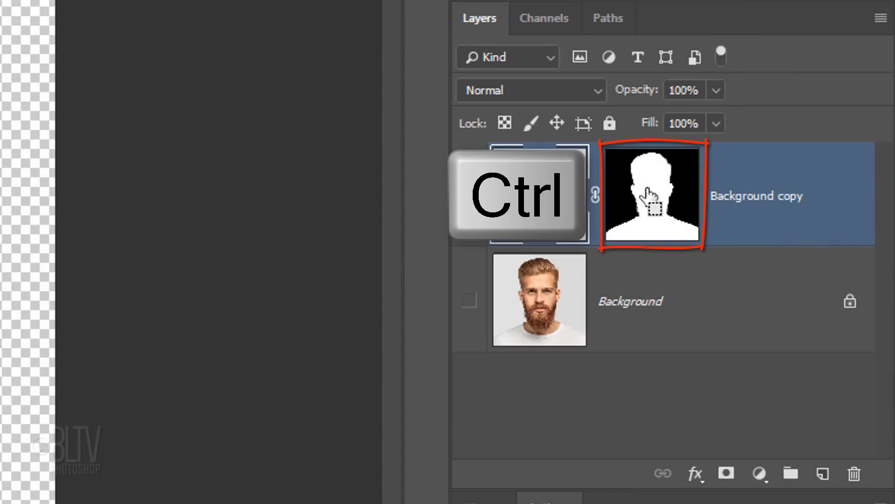
# Step: Load the Background copy layer's mask as a selection and switch to Quick Mask mode
pyautogui.keyDown('ctrl'); pyautogui.click(647, 193); pyautogui.keyUp('ctrl')
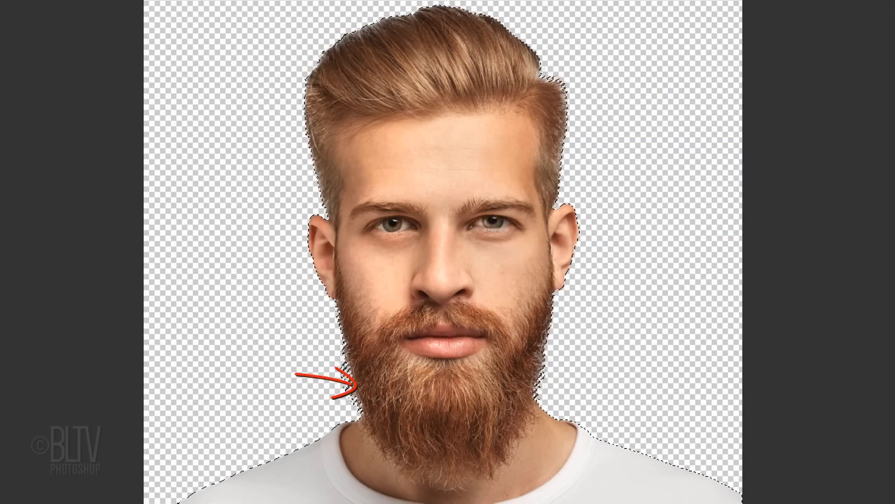
pyautogui.press('q')
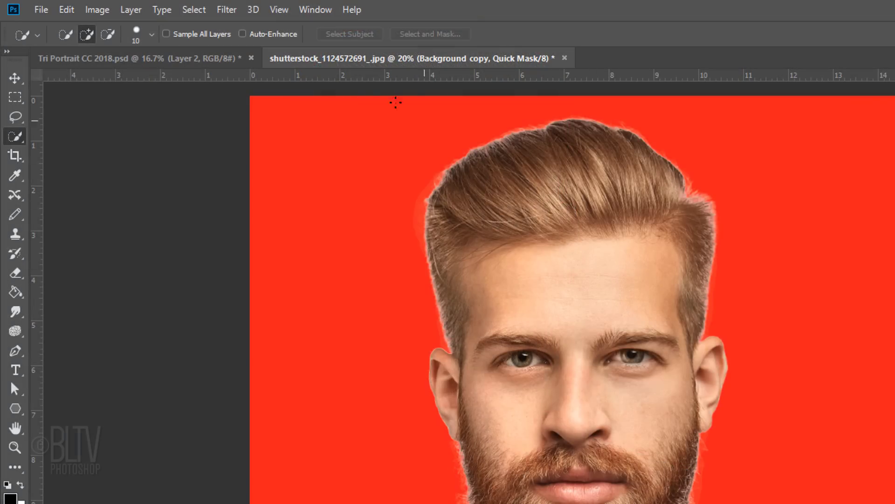
# Step: Place a vertical guide through the centre of the face and a horizontal guide across the lower beard at shoulder level
pyautogui.click(280, 10)
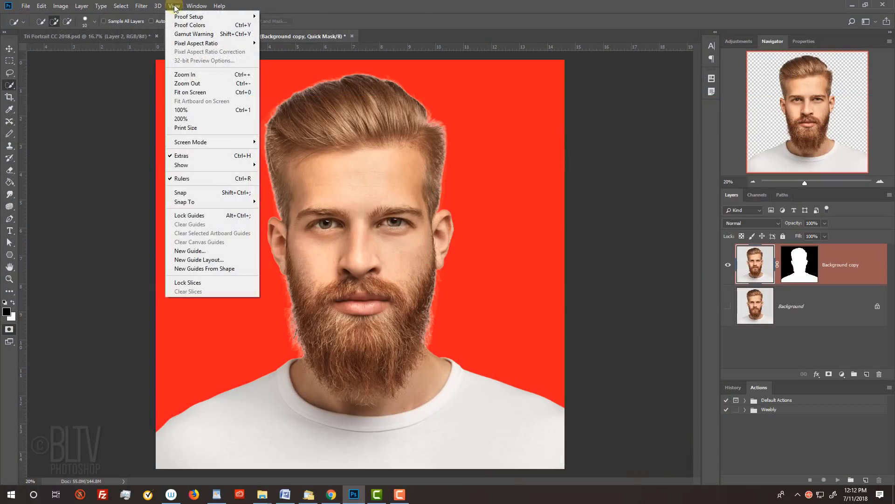
pyautogui.click(280, 10)
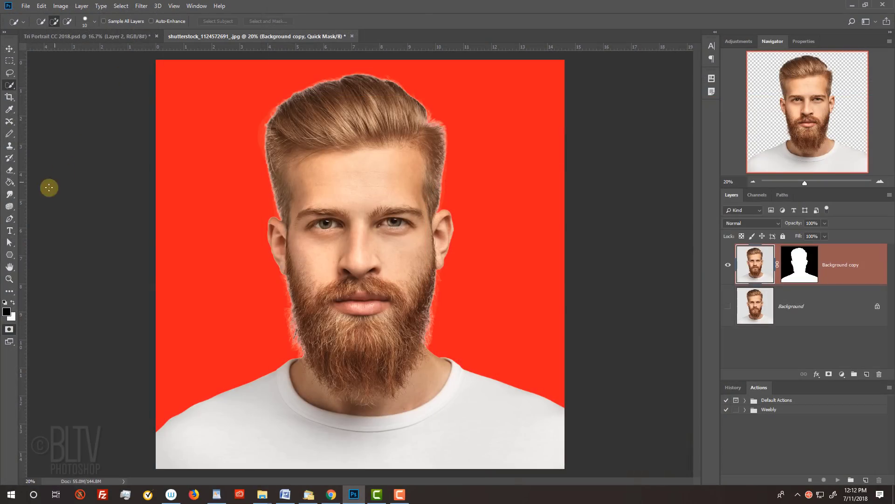
pyautogui.moveTo(24, 227); pyautogui.dragTo(360, 243)
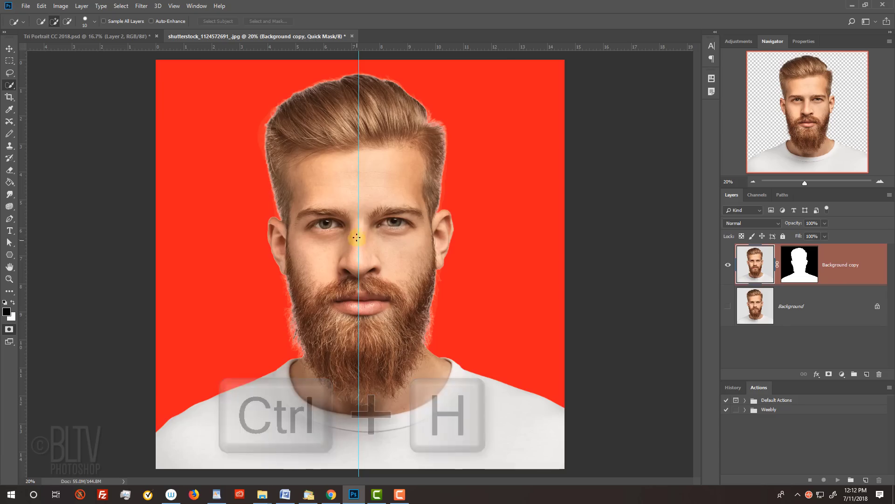
pyautogui.moveTo(338, 48); pyautogui.dragTo(323, 379)
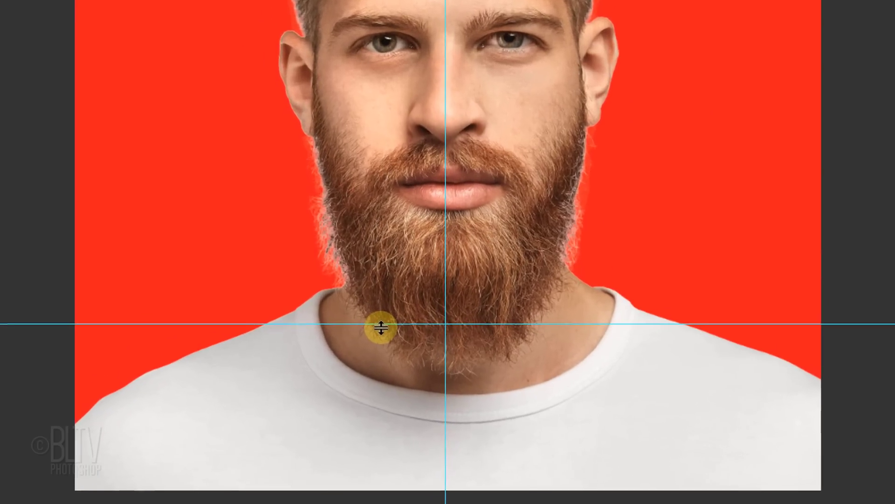
# Step: Draw a closed Pen path from the vertical guide below the collar diagonally over the right shoulder and around the canvas's lower-right corner
pyautogui.press('p')
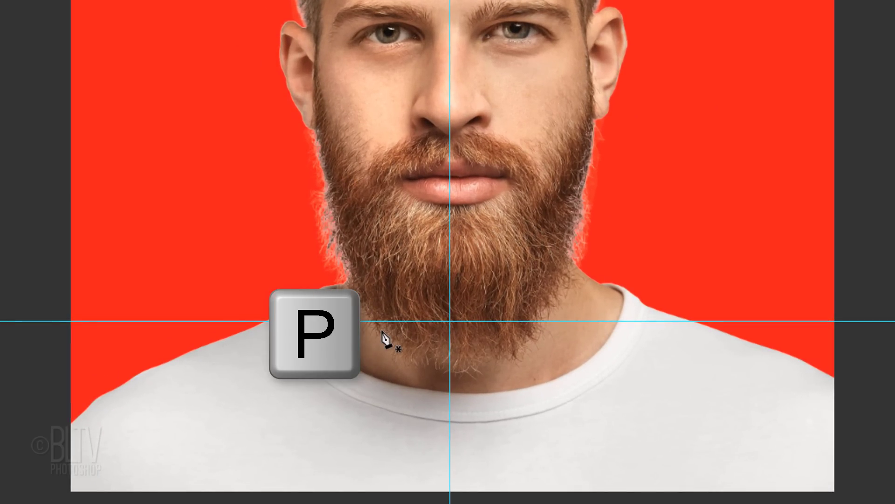
pyautogui.click(449, 463)
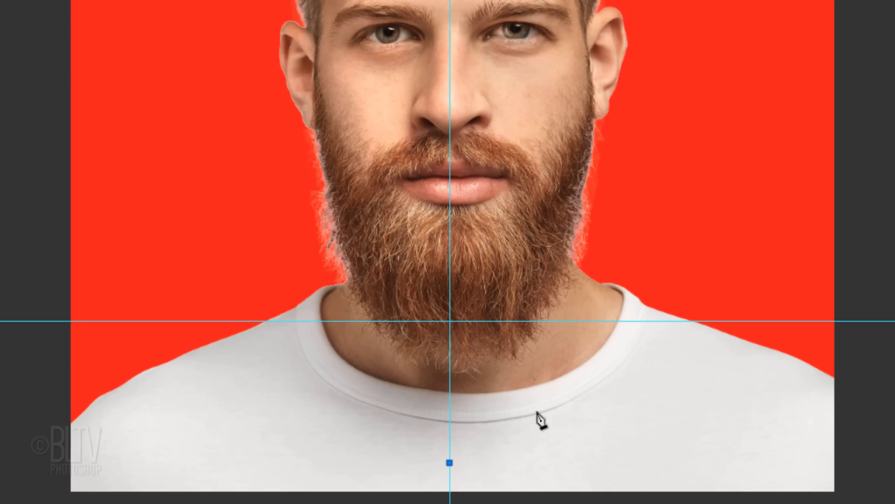
pyautogui.click(753, 278)
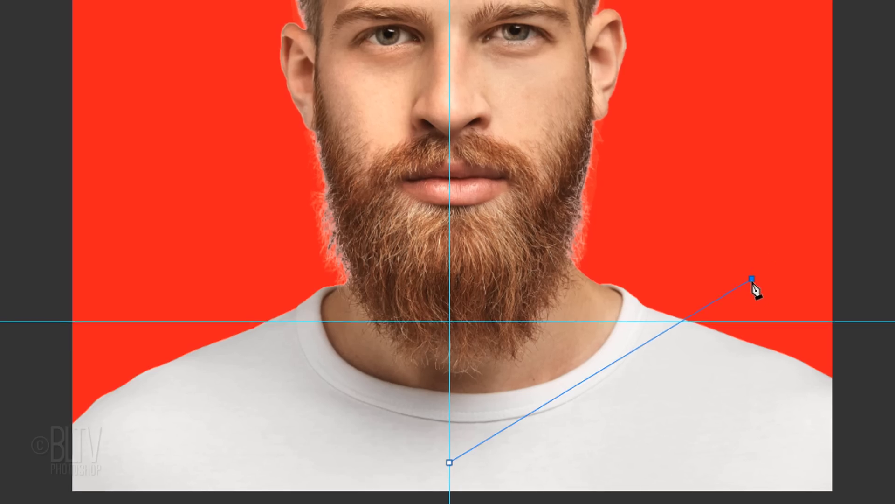
pyautogui.click(894, 280)
pyautogui.click(883, 500)
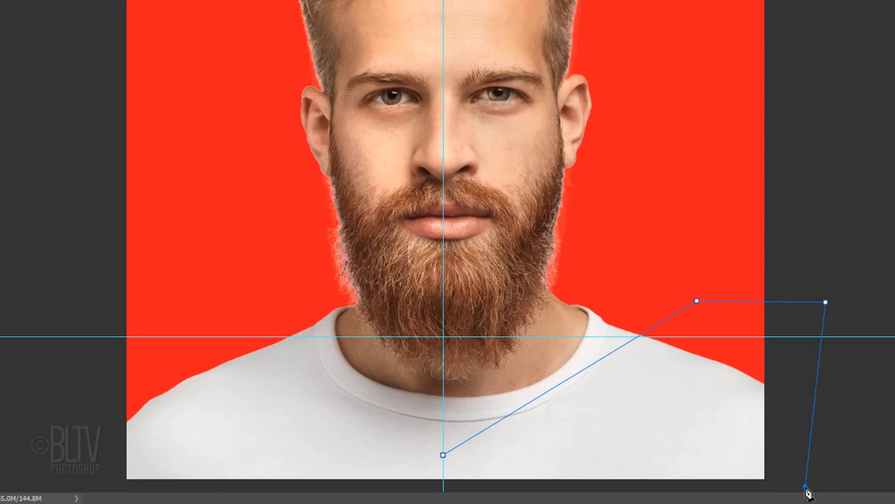
pyautogui.click(443, 490)
pyautogui.click(443, 455)
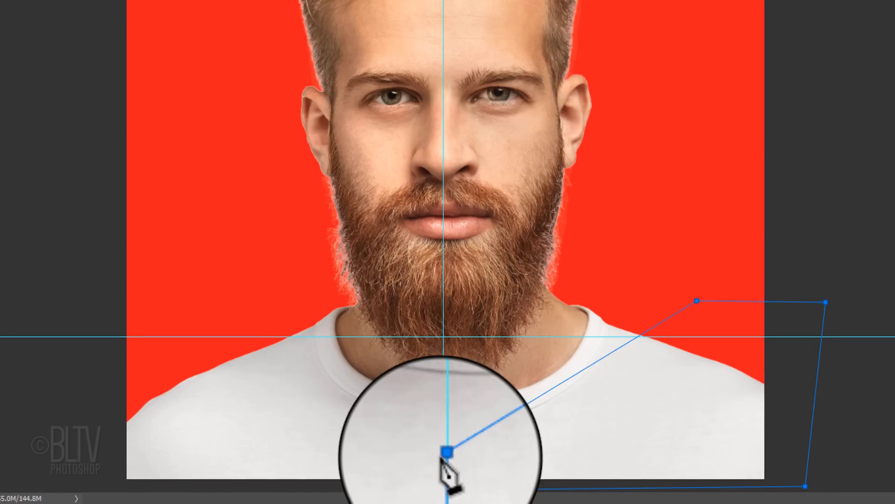
# Step: Convert the shoulder path to a new anti-aliased selection with a feather radius of 0 pixels
pyautogui.click(488, 428)
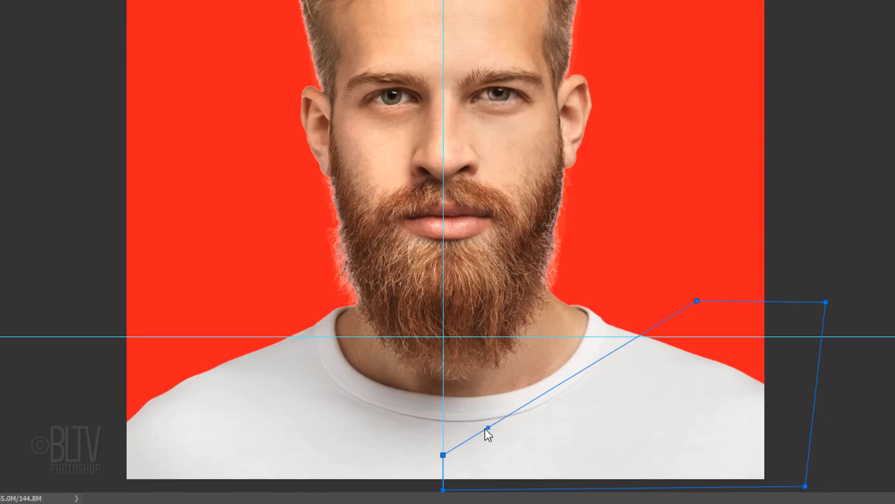
pyautogui.rightClick(485, 429)
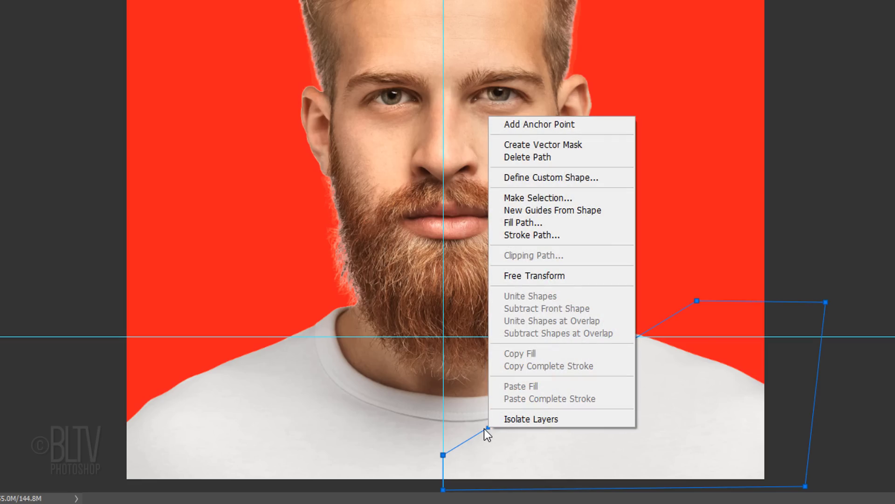
pyautogui.click(526, 201)
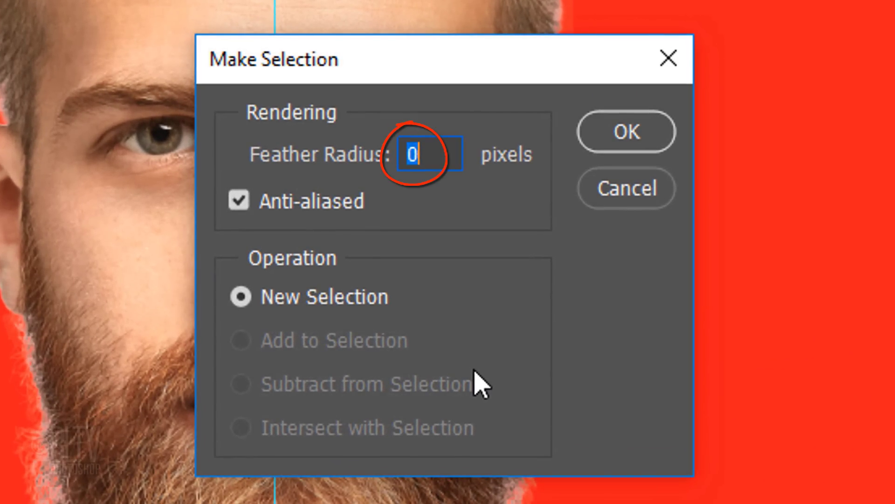
pyautogui.click(632, 128)
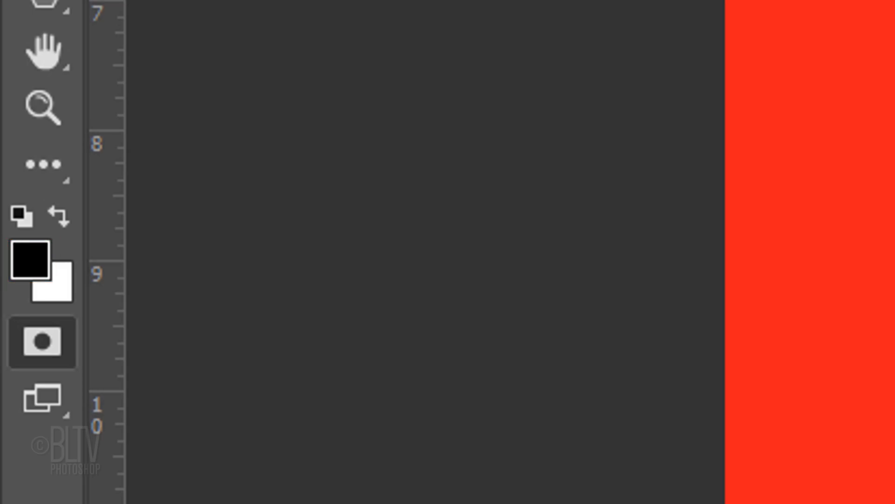
# Step: Reset the colours to default and fill the shoulder selection with black in the quick mask
pyautogui.press('d')
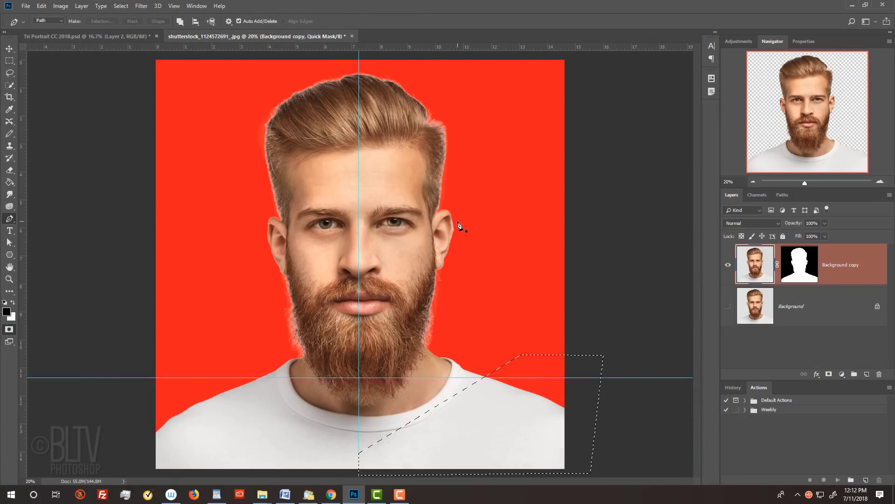
pyautogui.hotkey('alt', 'Delete')
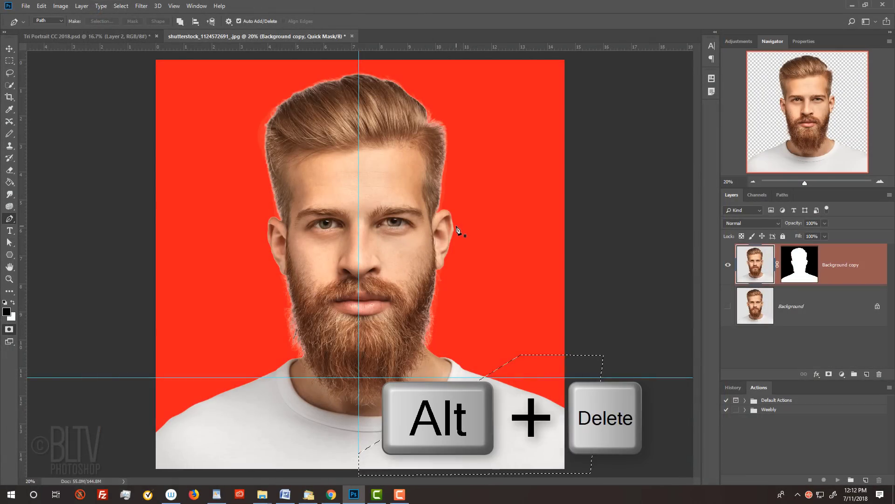
pyautogui.hotkey('alt', 'Delete')
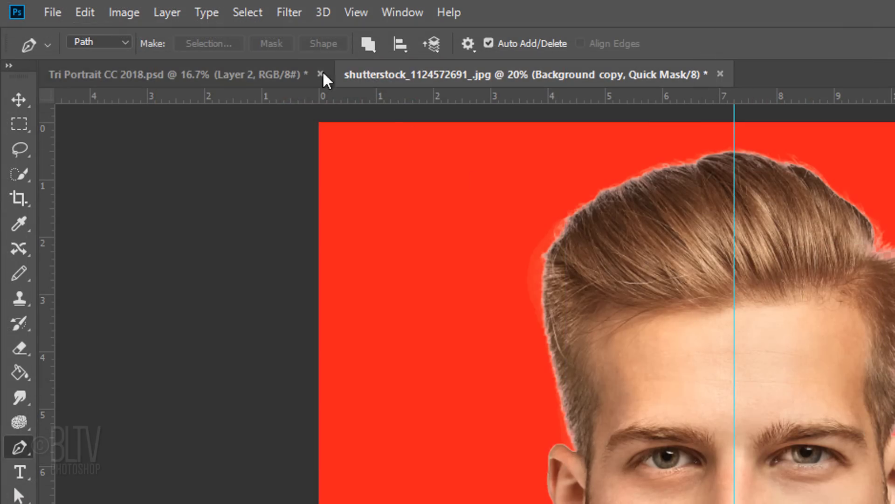
# Step: Transform the shoulder selection by flipping it horizontally and moving it over the opposite shoulder so its edge meets the vertical guide
pyautogui.click(250, 12)
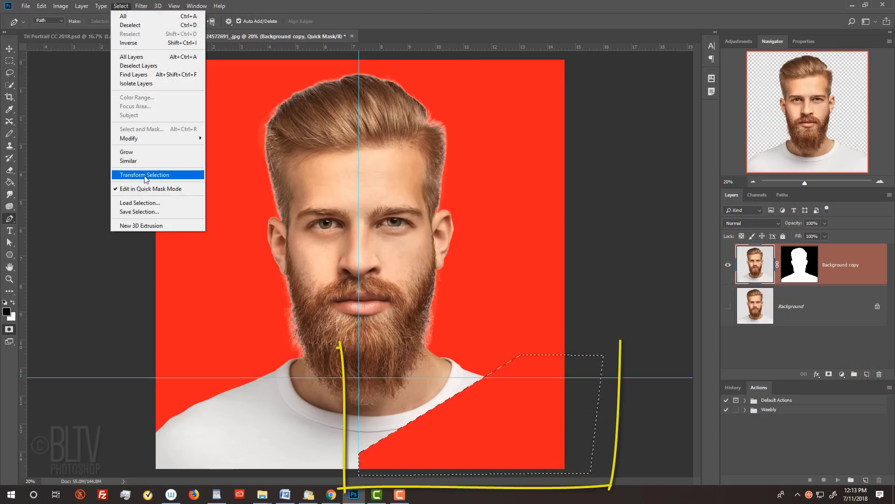
pyautogui.click(295, 360)
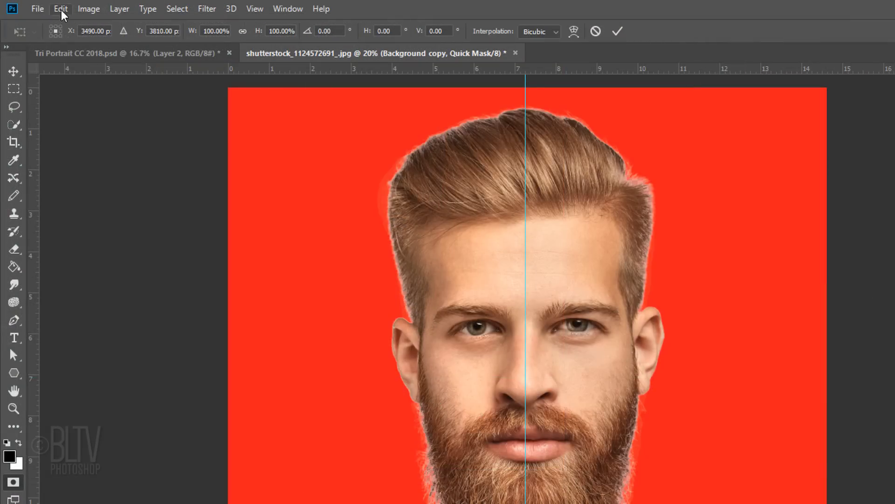
pyautogui.click(61, 8)
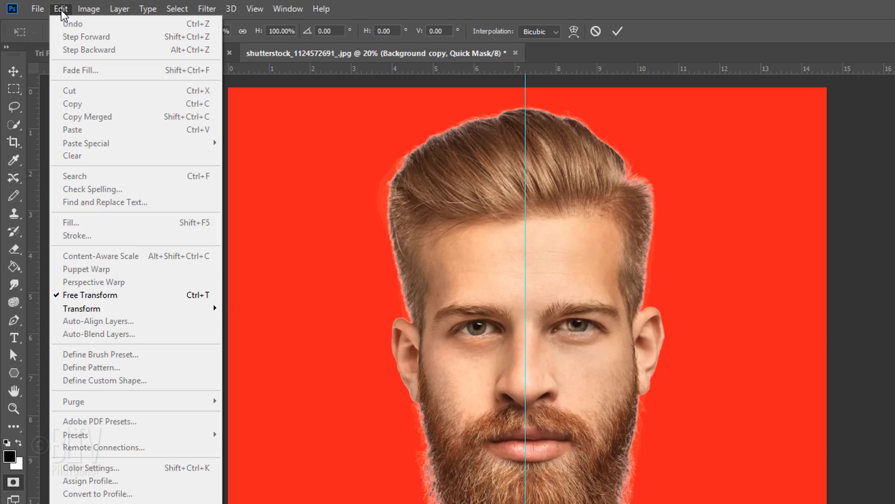
pyautogui.moveTo(79, 308)
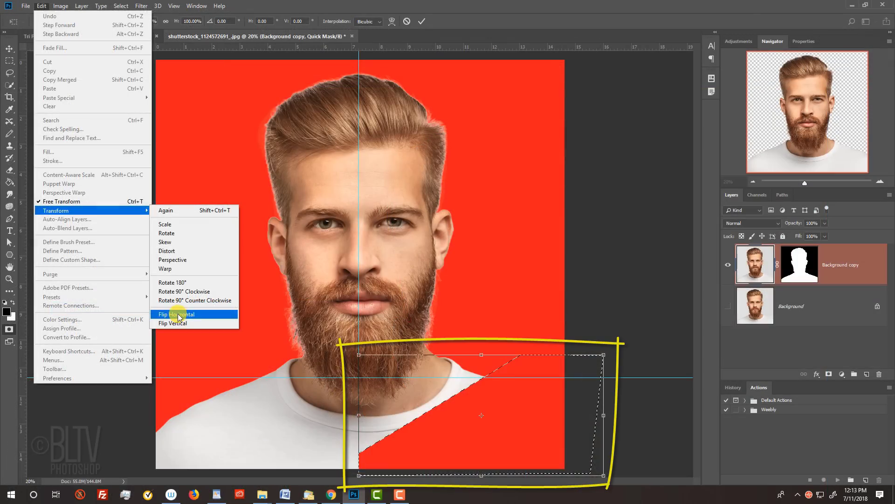
pyautogui.click(259, 455)
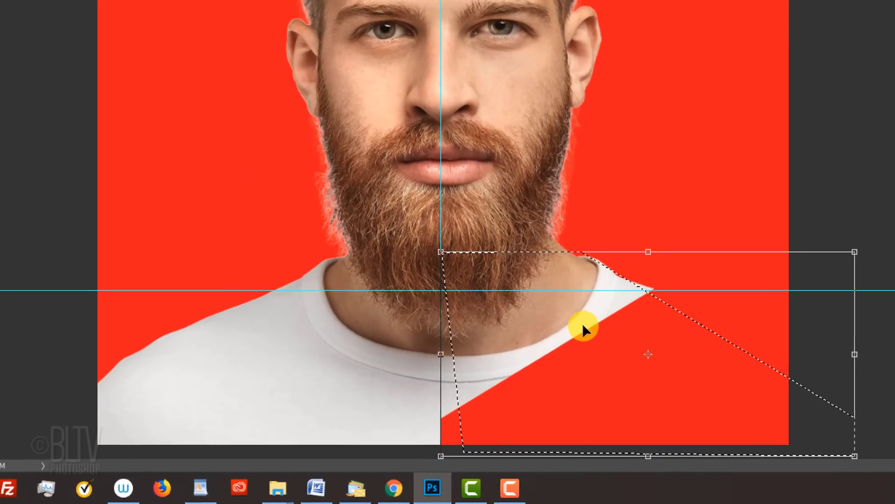
pyautogui.press('shift')
pyautogui.moveTo(586, 321); pyautogui.dragTo(169, 320)
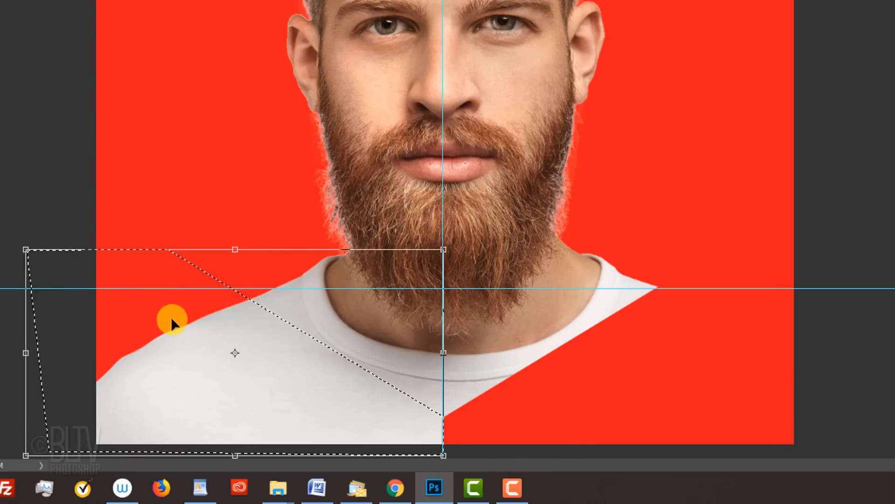
pyautogui.press('Return')
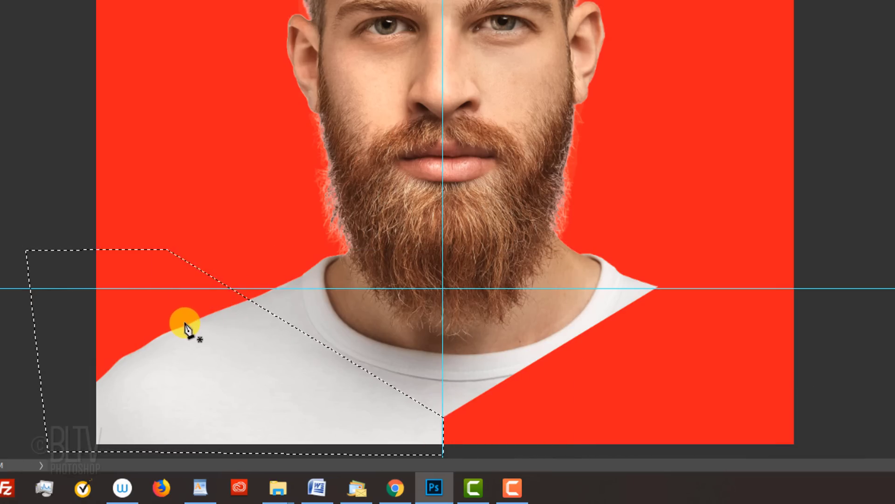
# Step: Fill the mirrored shoulder selection with black, deselect it, and exit the quick mask with the guides hidden
pyautogui.hotkey('alt', 'Delete')
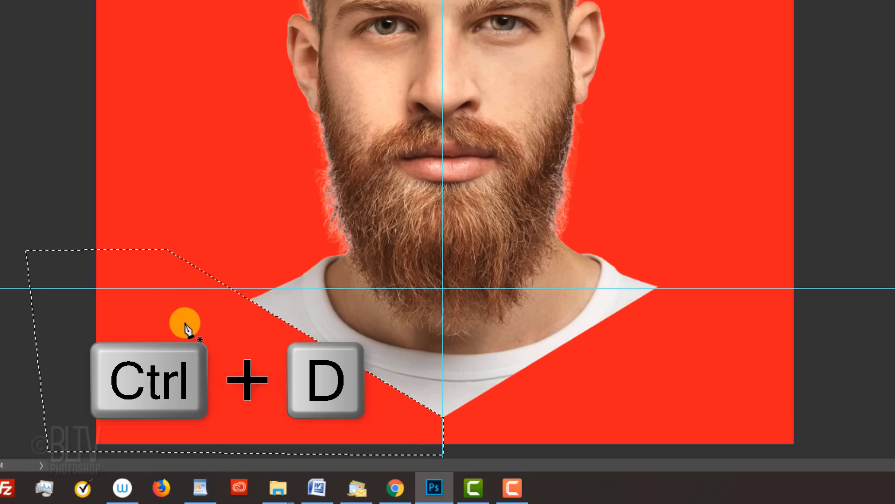
pyautogui.hotkey('ctrl', 'd')
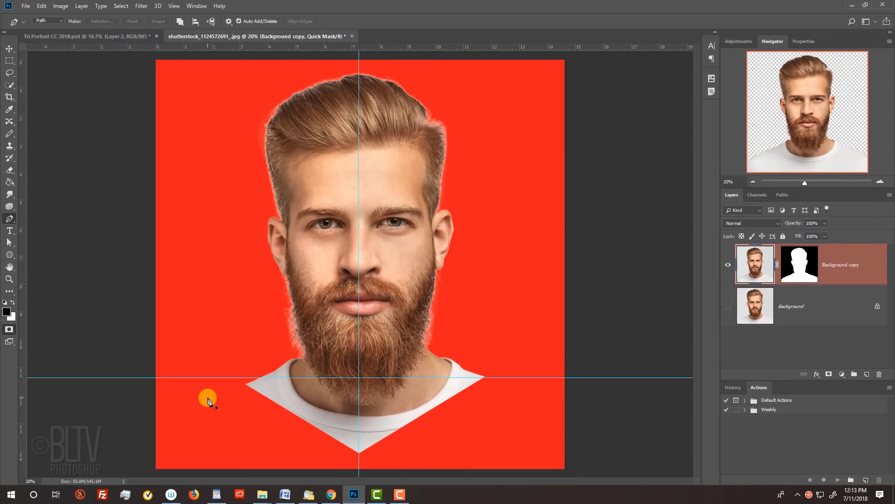
pyautogui.hotkey('ctrl', 'h')
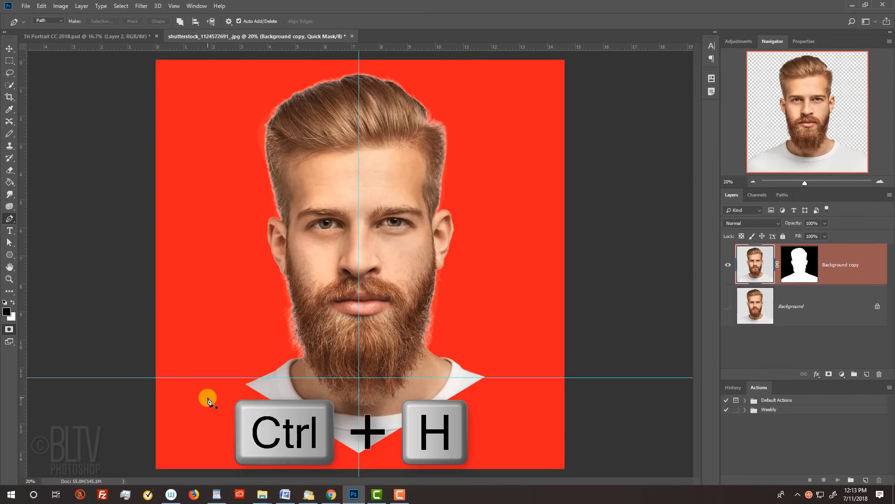
pyautogui.press('q')
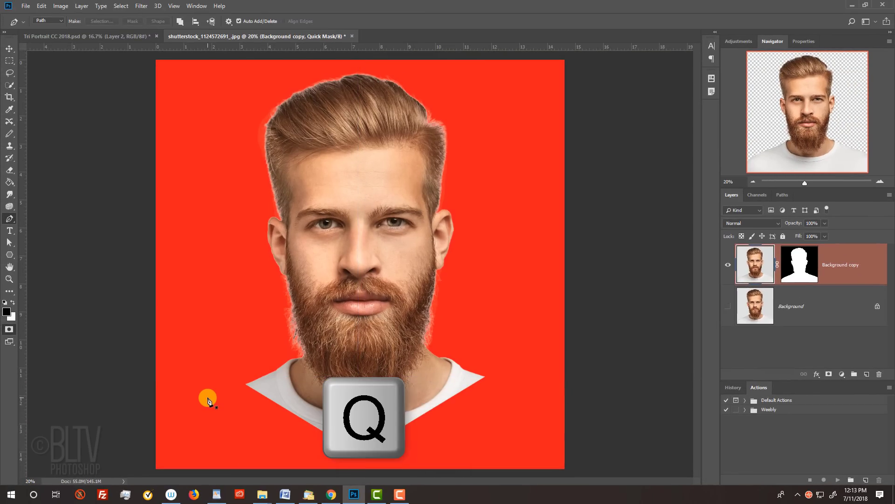
pyautogui.press('q')
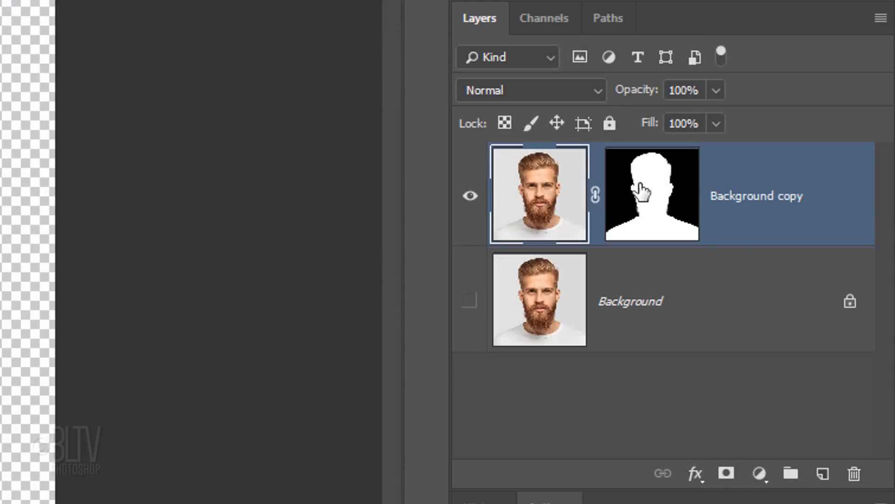
# Step: Replace the Background copy layer's mask with a new one made from the selection, and convert the layer to a Smart Object
pyautogui.moveTo(642, 190)
pyautogui.mouseDown()
pyautogui.moveTo(806, 439)
pyautogui.moveTo(856, 474)
pyautogui.mouseUp()
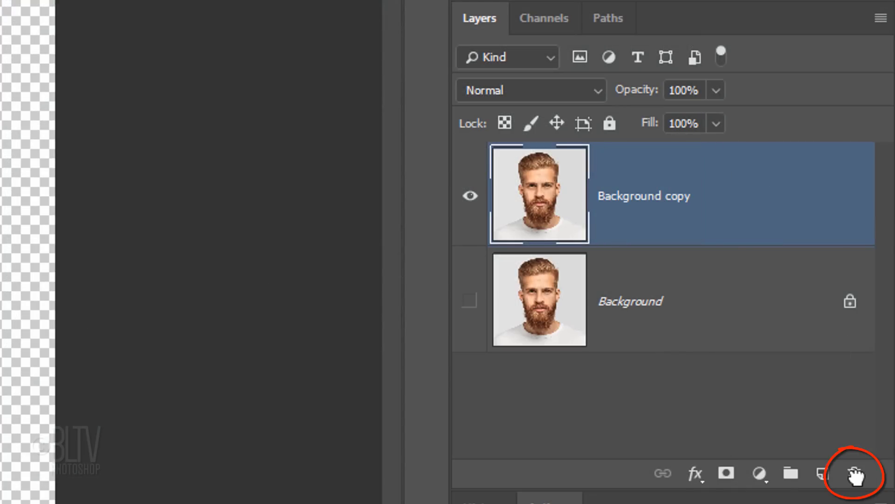
pyautogui.click(726, 474)
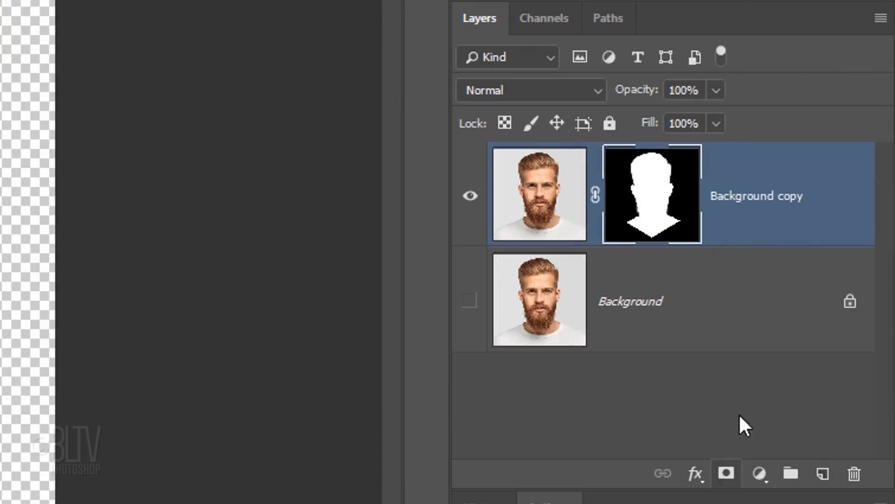
pyautogui.click(881, 24)
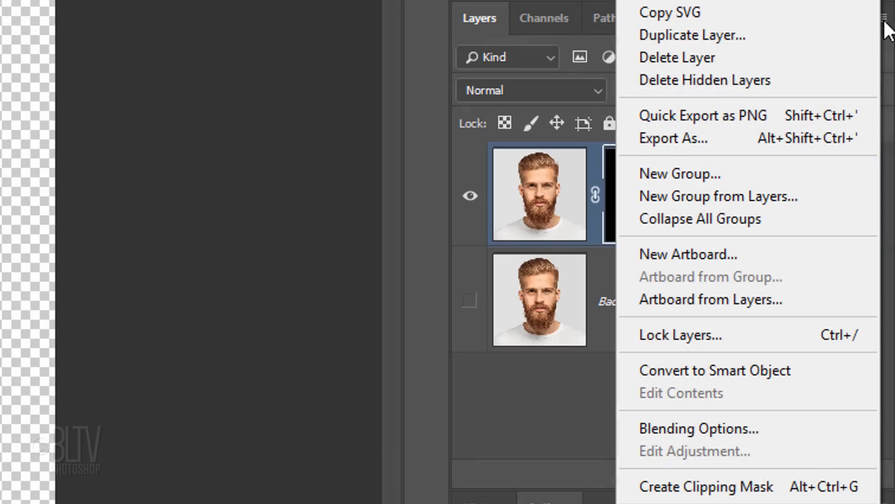
pyautogui.click(707, 371)
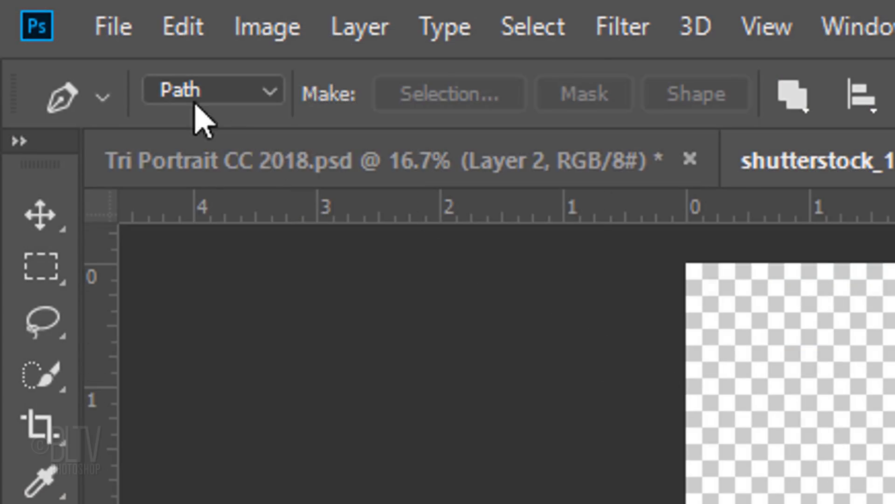
# Step: Create a new document 14.5 inches wide and 15.5 inches high at 300 pixels/inch in 8-bit RGB Color
pyautogui.click(26, 6)
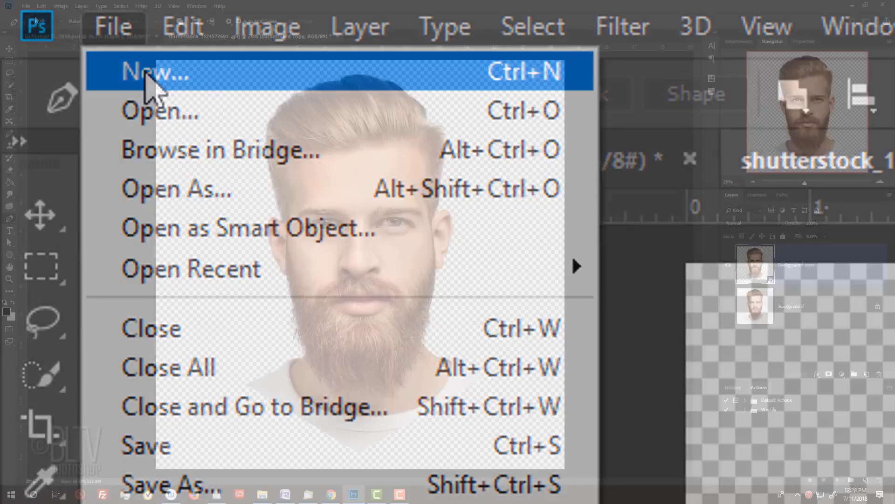
pyautogui.click(147, 74)
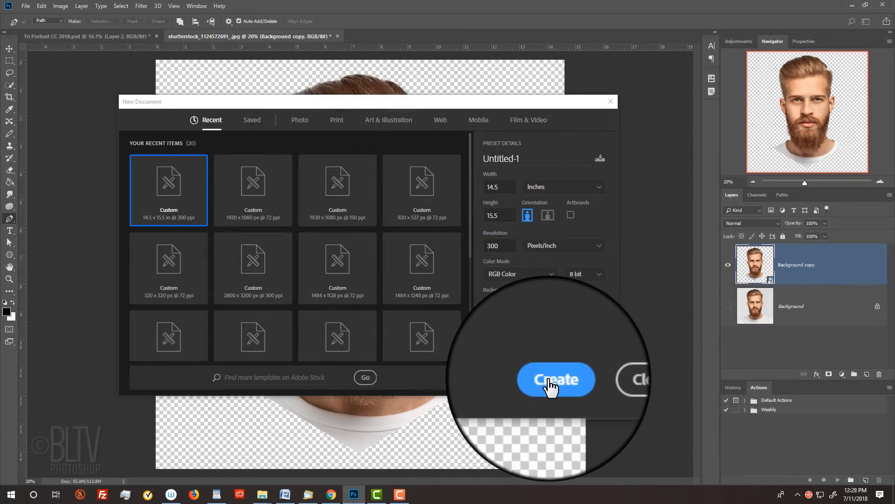
pyautogui.click(554, 379)
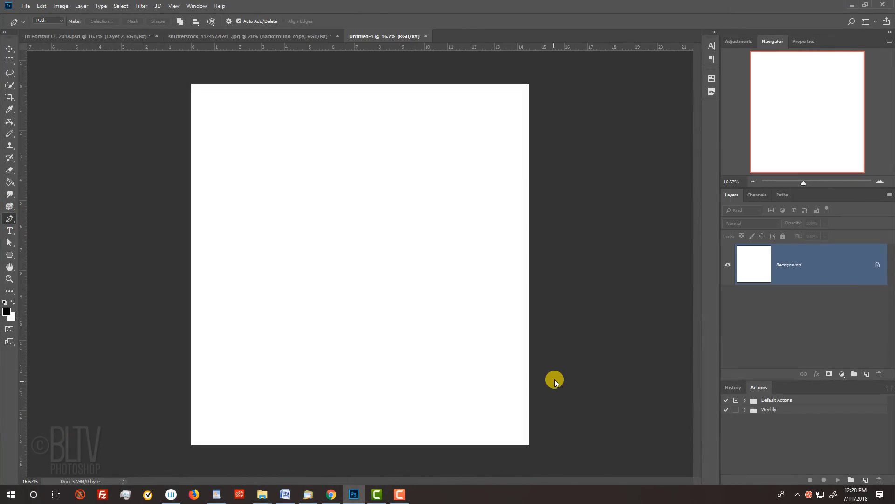
# Step: Move the cut-out portrait Smart Object from the shutterstock document onto the middle of the new Untitled-1 canvas
pyautogui.click(286, 38)
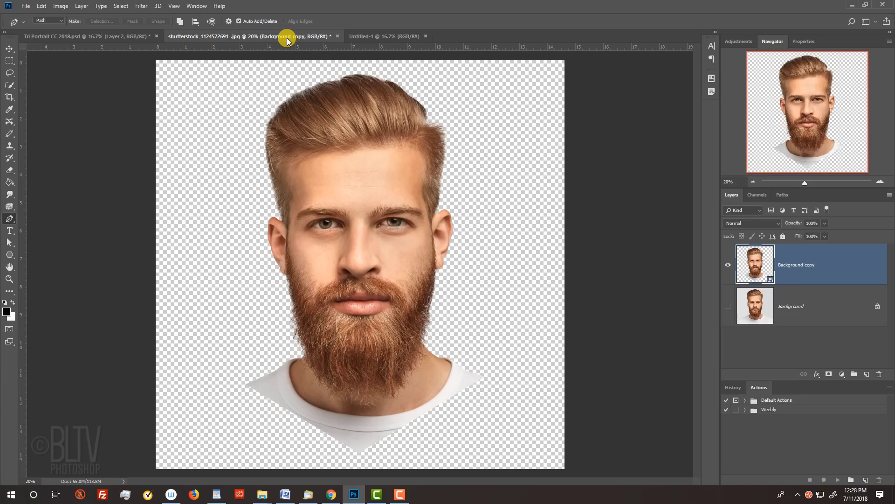
pyautogui.press('v')
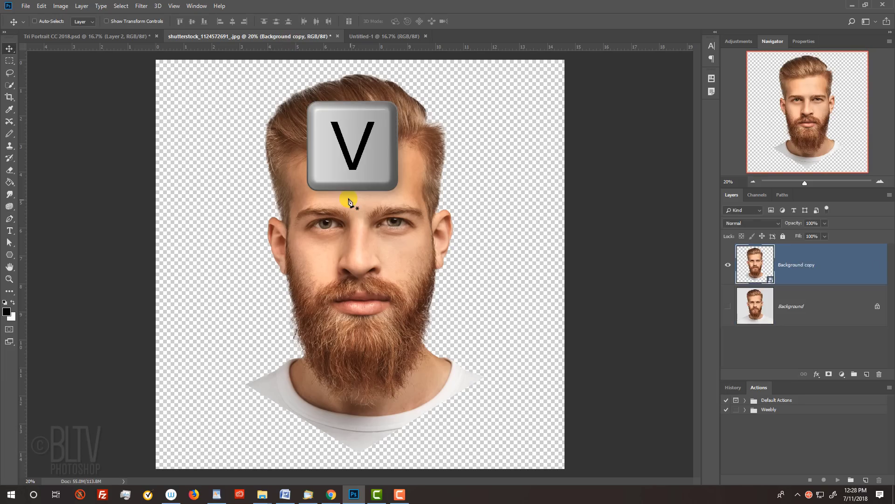
pyautogui.moveTo(350, 198); pyautogui.dragTo(368, 36)
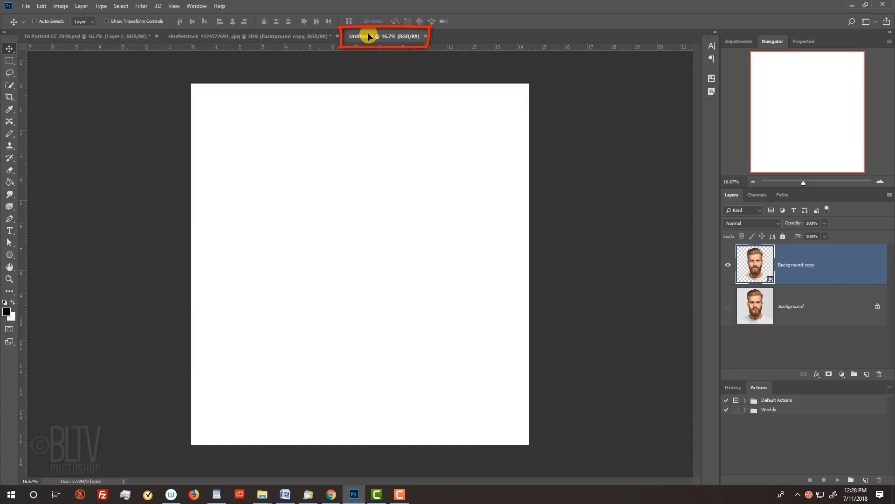
pyautogui.moveTo(369, 36); pyautogui.dragTo(361, 285)
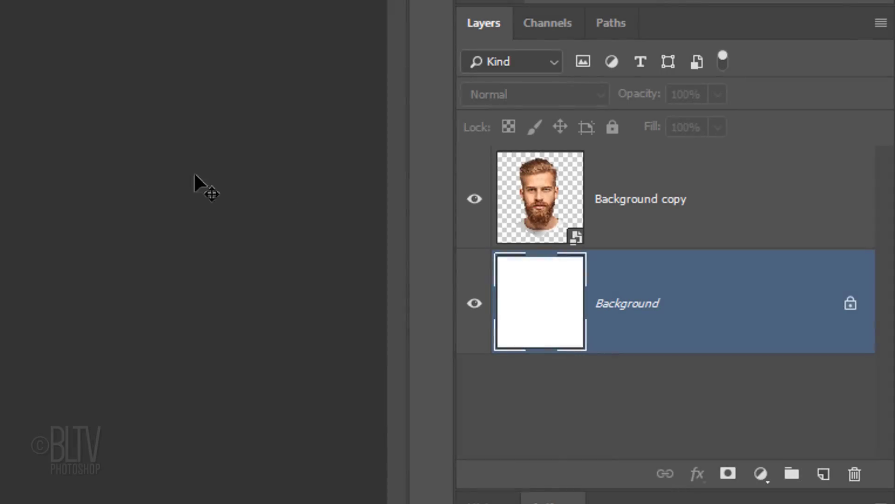
# Step: Hide the portrait layer and unlock the white Background layer
pyautogui.click(473, 200)
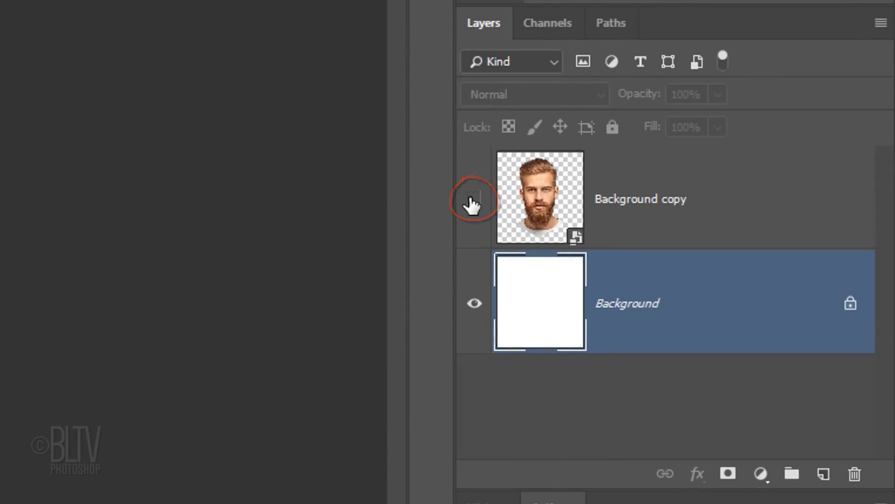
pyautogui.click(850, 305)
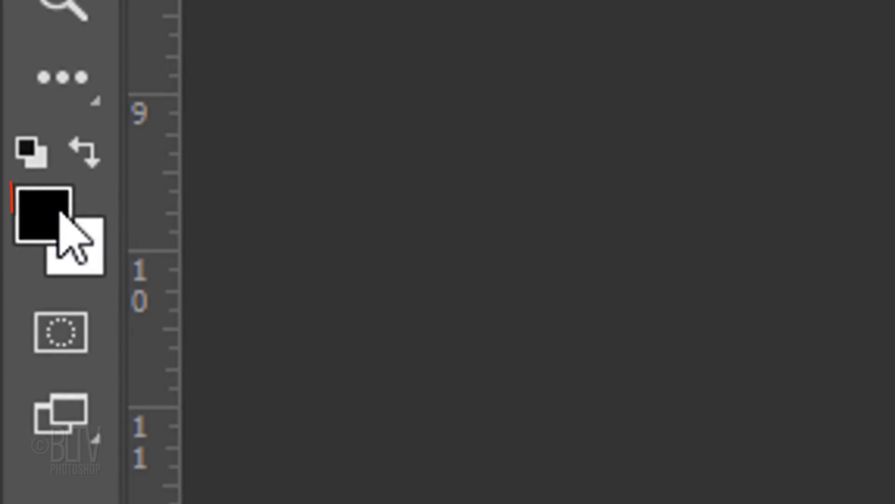
# Step: Set the foreground colour to B2870A and fill Layer 0 with it
pyautogui.click(59, 213)
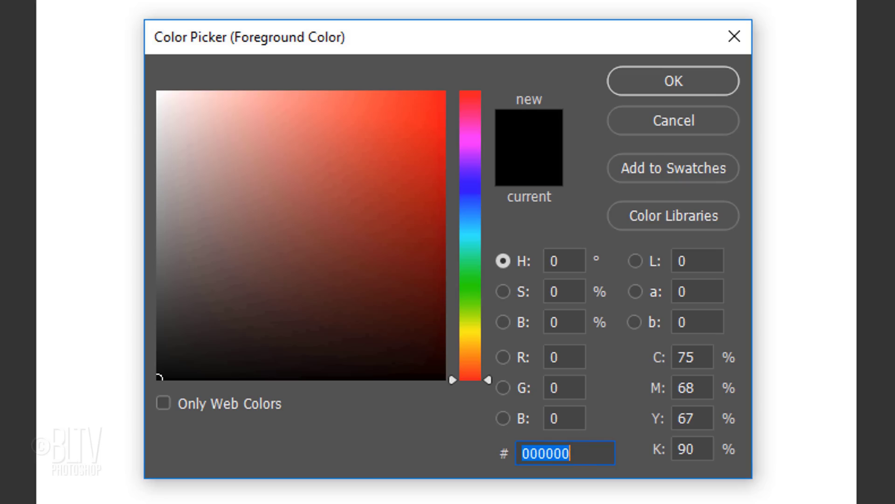
pyautogui.write('B2')
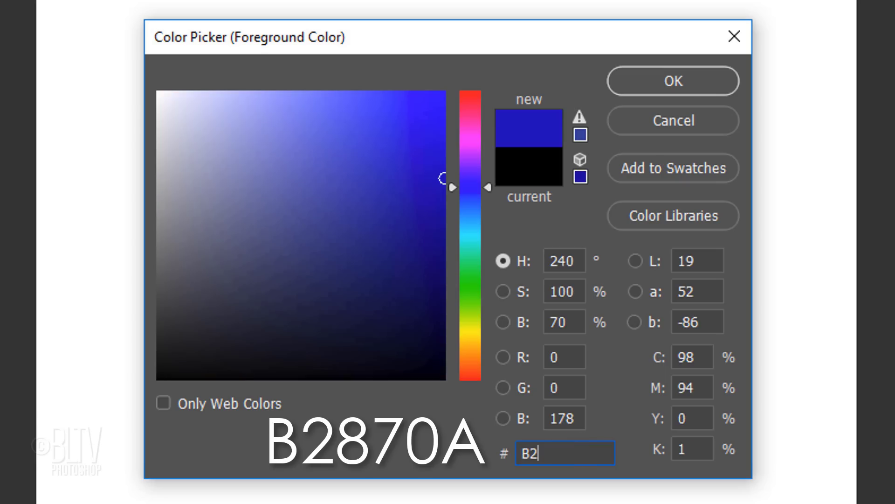
pyautogui.write('87')
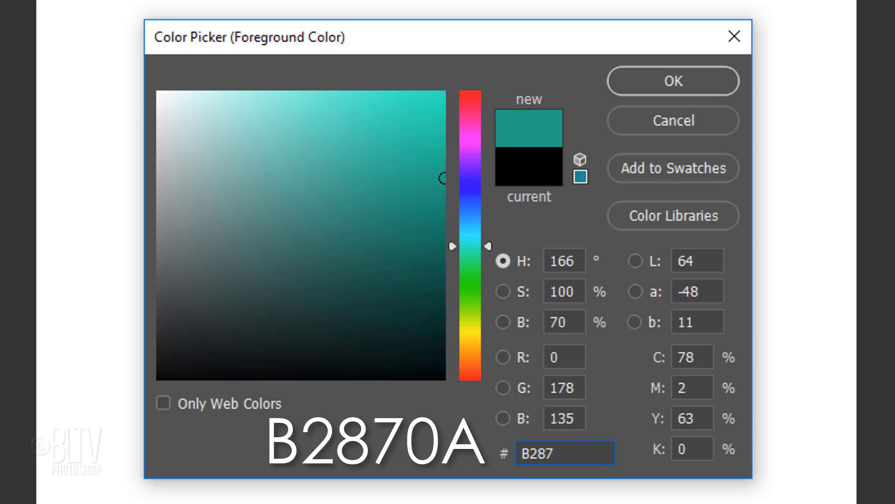
pyautogui.write('0A')
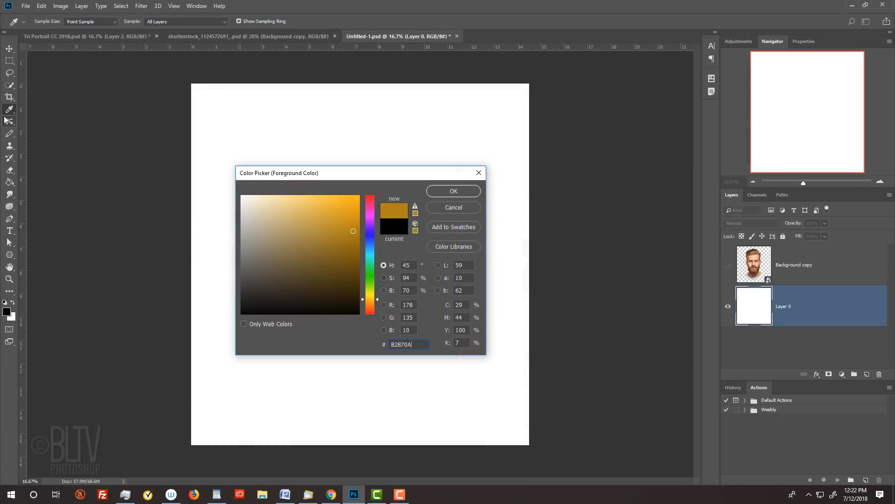
pyautogui.press('Return')
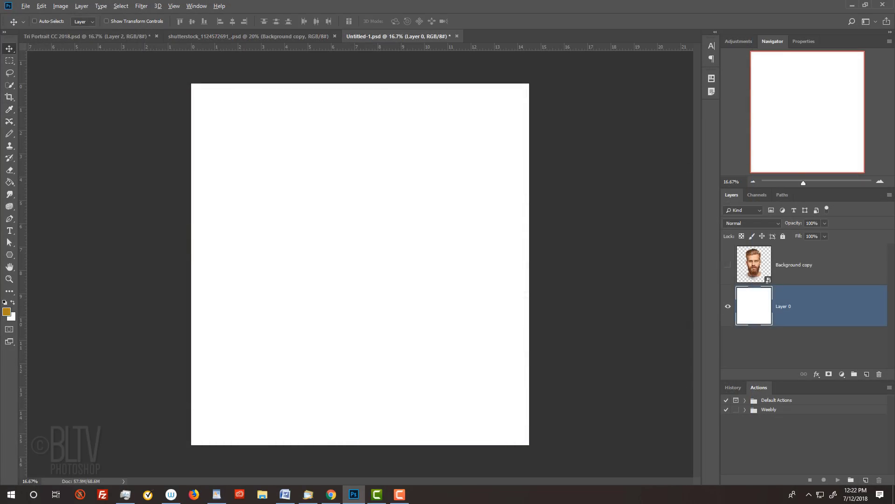
pyautogui.hotkey('alt', 'Delete')
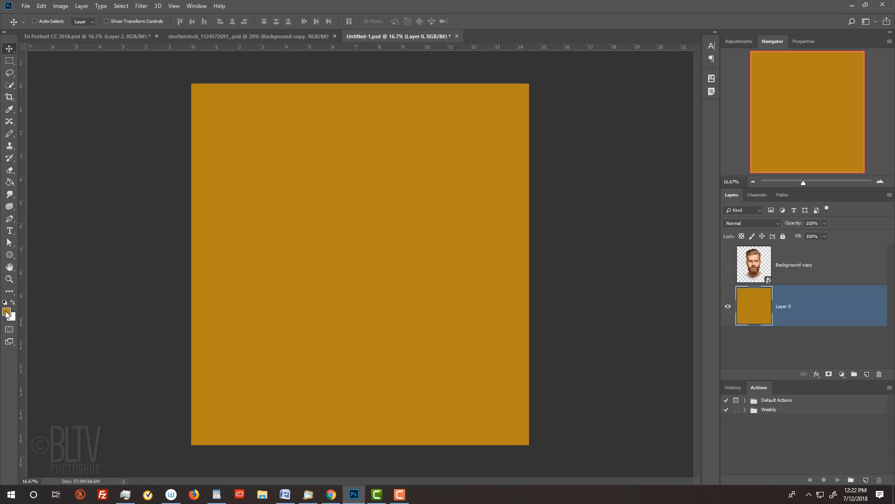
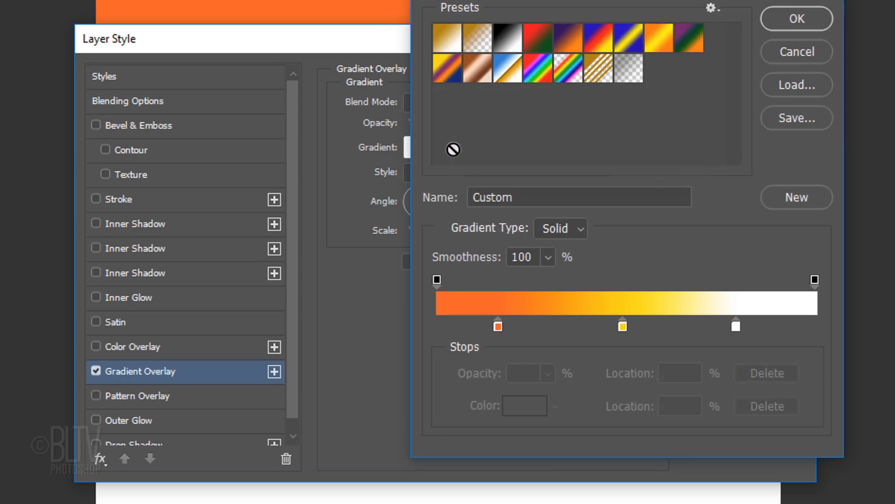
# Step: Set Layer 0's Gradient Overlay to the Black, White gradient with Screen blend mode, Radial style and 150% scale
pyautogui.click(507, 41)
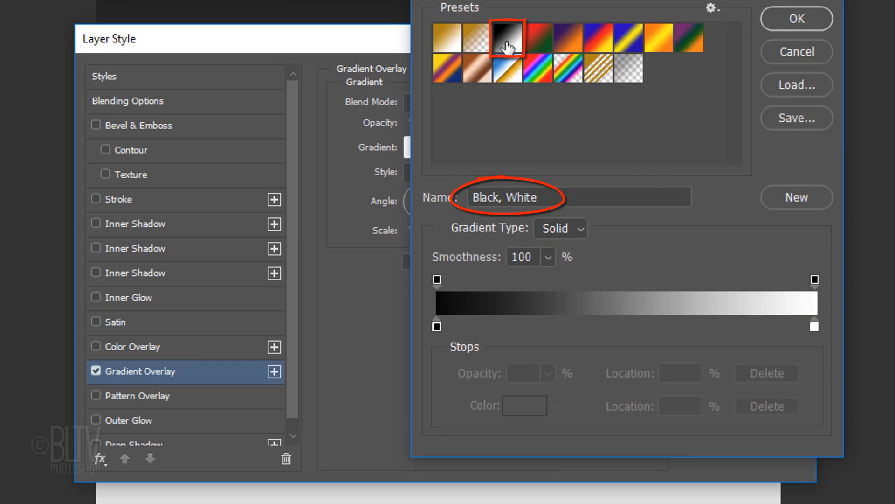
pyautogui.click(796, 19)
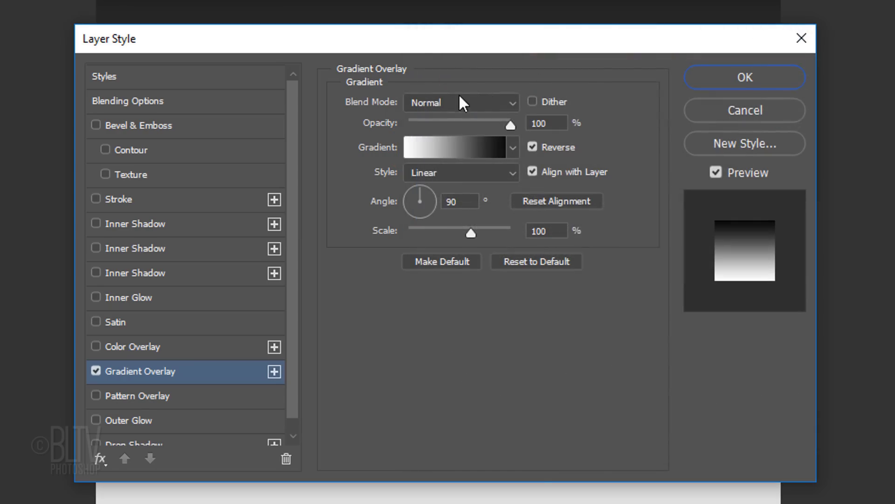
pyautogui.click(446, 102)
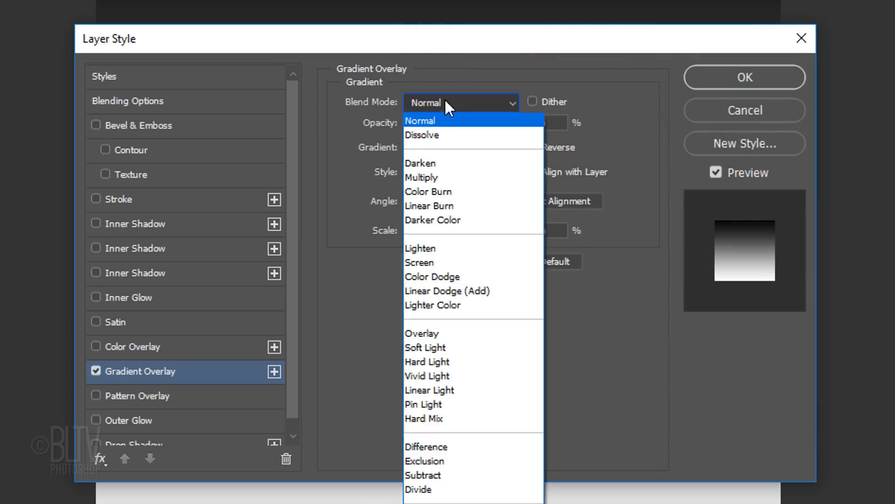
pyautogui.click(429, 264)
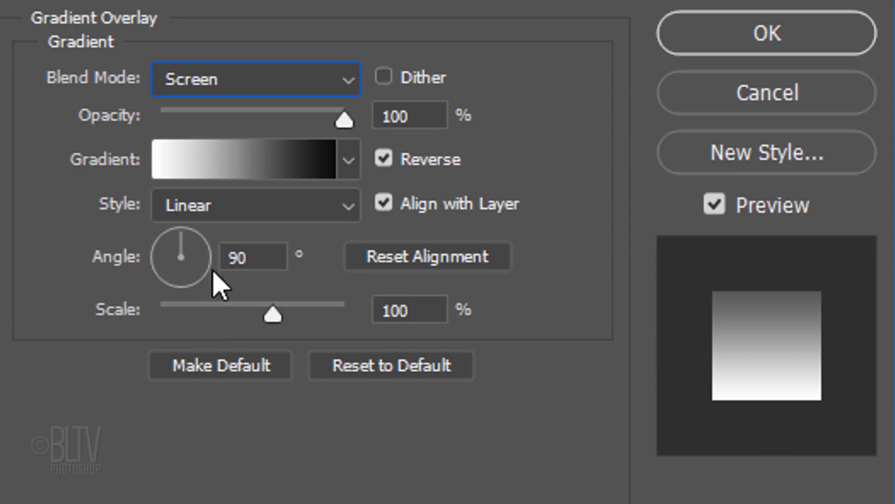
pyautogui.click(272, 208)
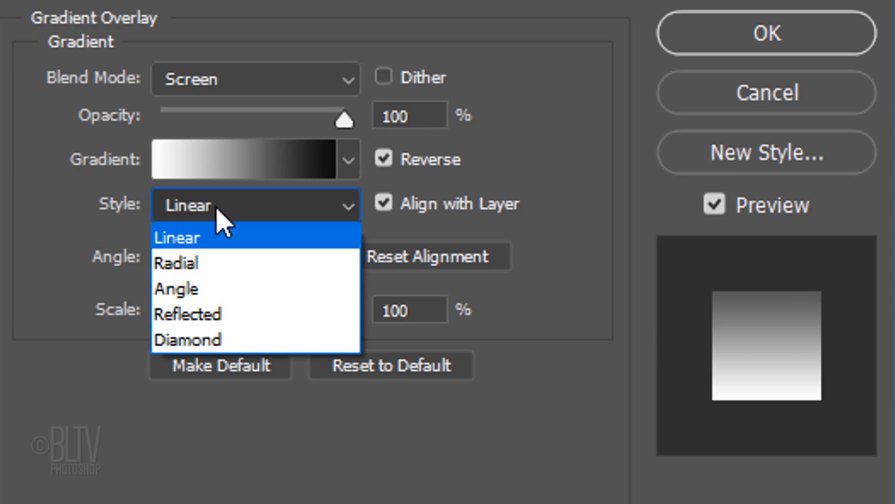
pyautogui.click(186, 264)
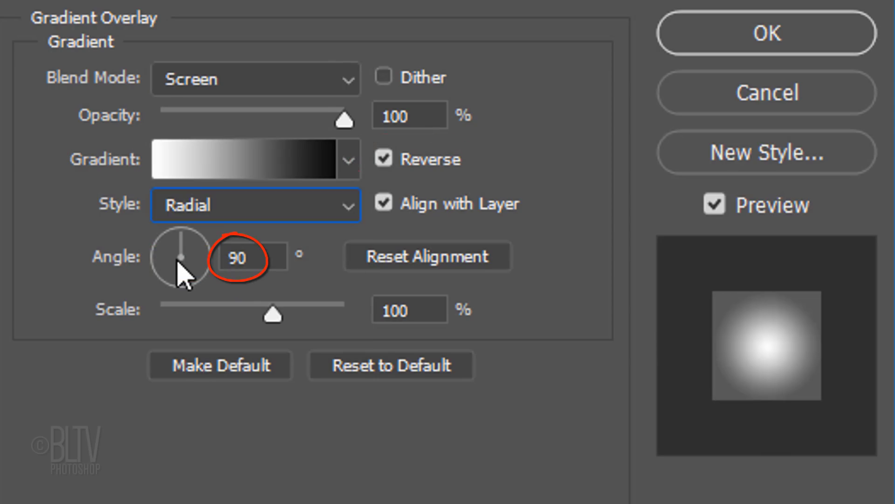
pyautogui.doubleClick(422, 310)
pyautogui.write('150')
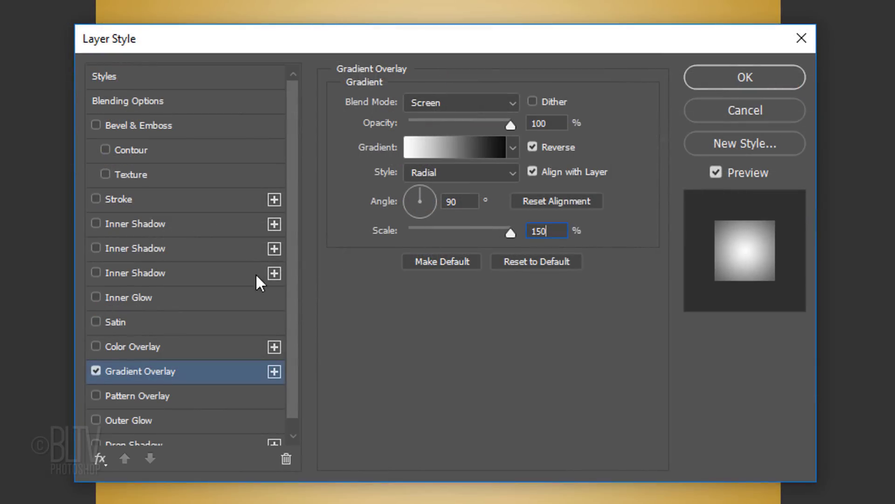
# Step: Add a white (ffffff) Inner Glow to Layer 0 with a size of 205 px
pyautogui.click(128, 296)
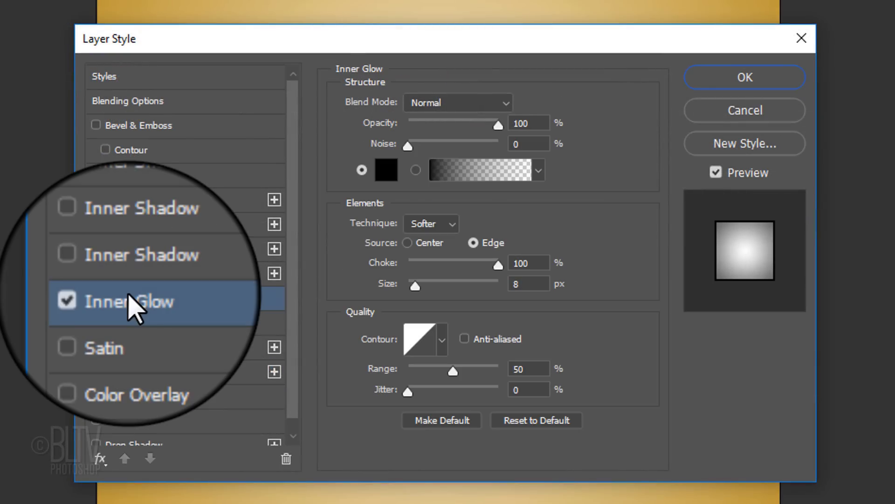
pyautogui.click(386, 177)
pyautogui.moveTo(386, 170); pyautogui.dragTo(198, 112)
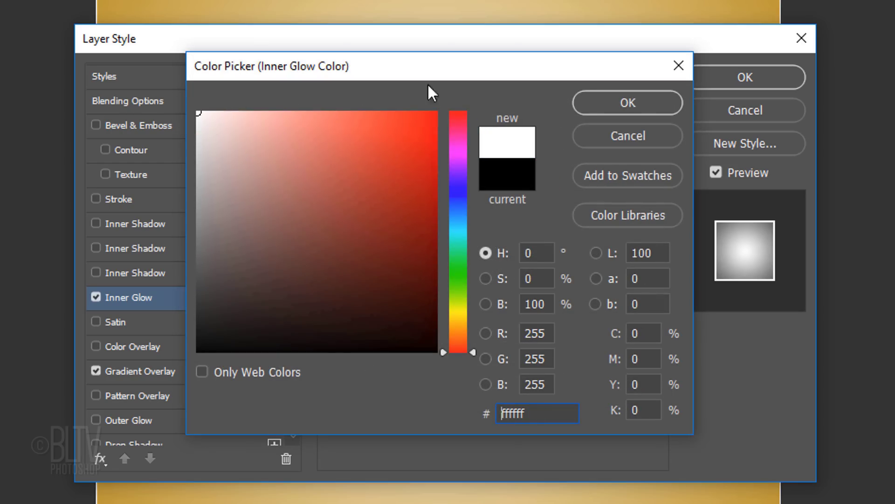
pyautogui.click(617, 102)
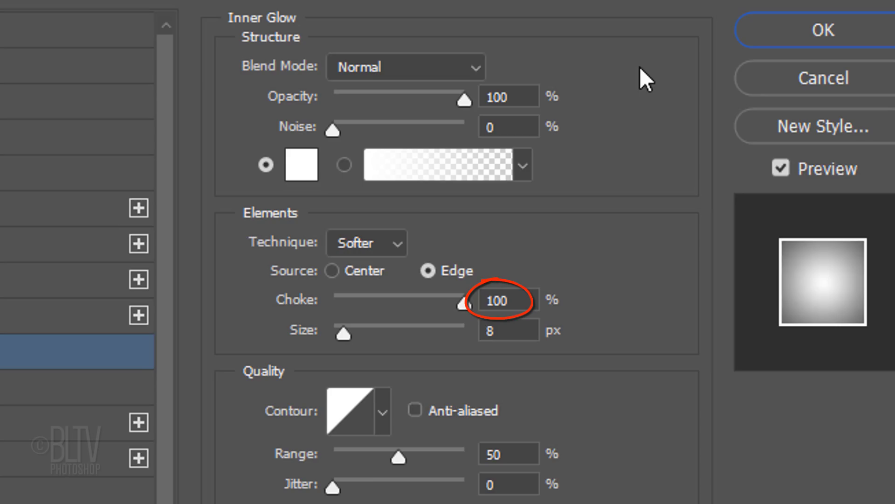
pyautogui.click(513, 330)
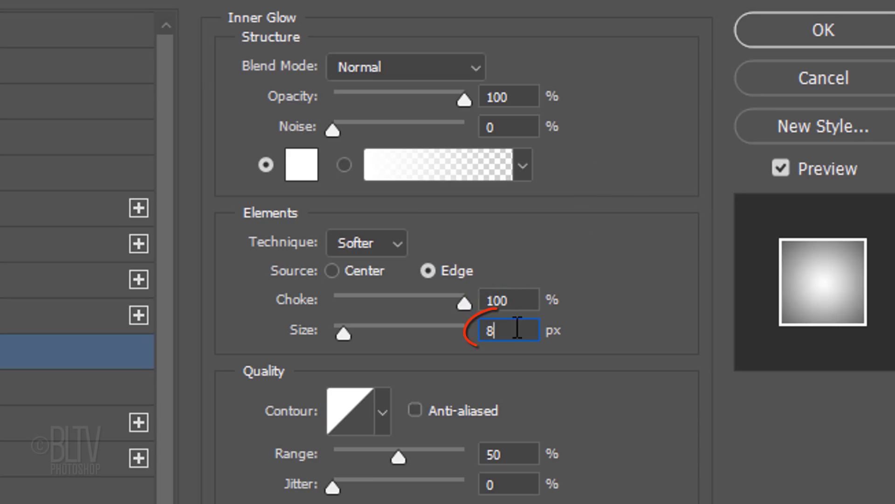
pyautogui.write('205')
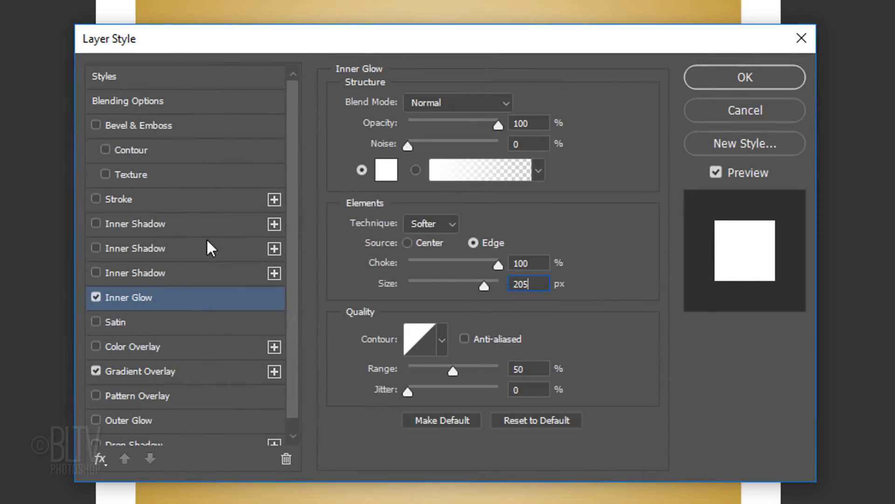
# Step: Add an inside Stroke of 152 px in colour 312628 to Layer 0 and apply the layer style
pyautogui.click(127, 202)
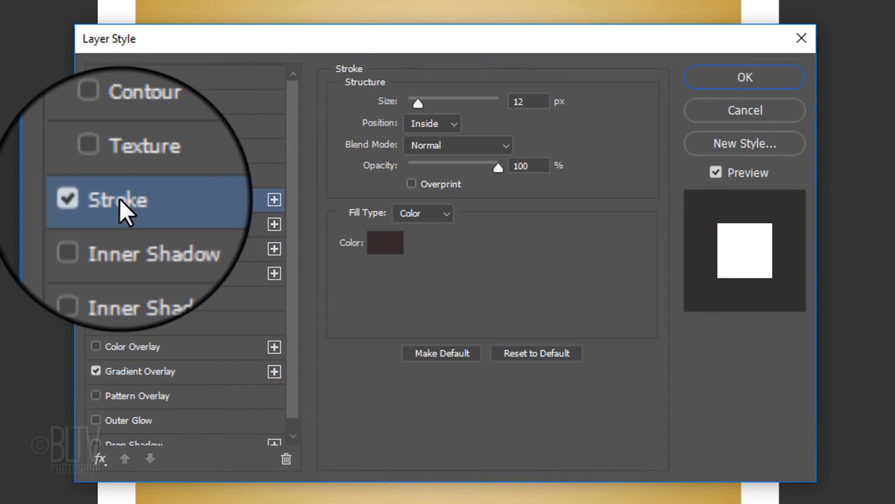
pyautogui.click(387, 244)
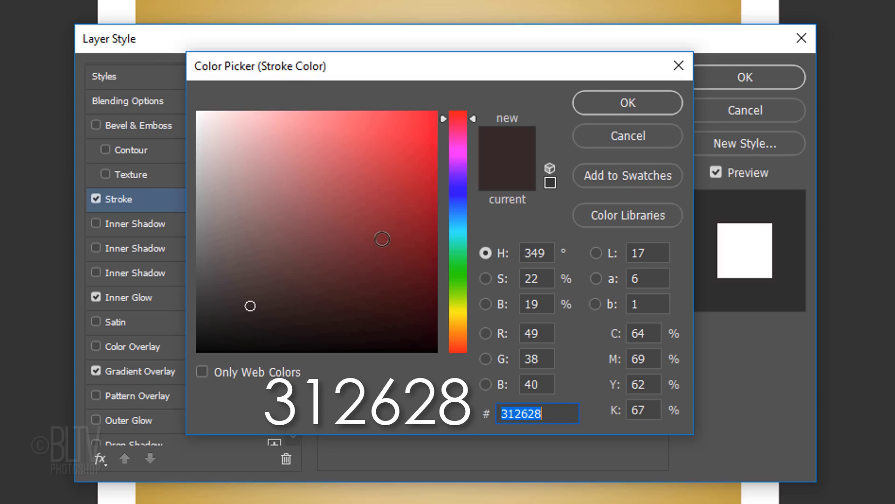
pyautogui.click(614, 103)
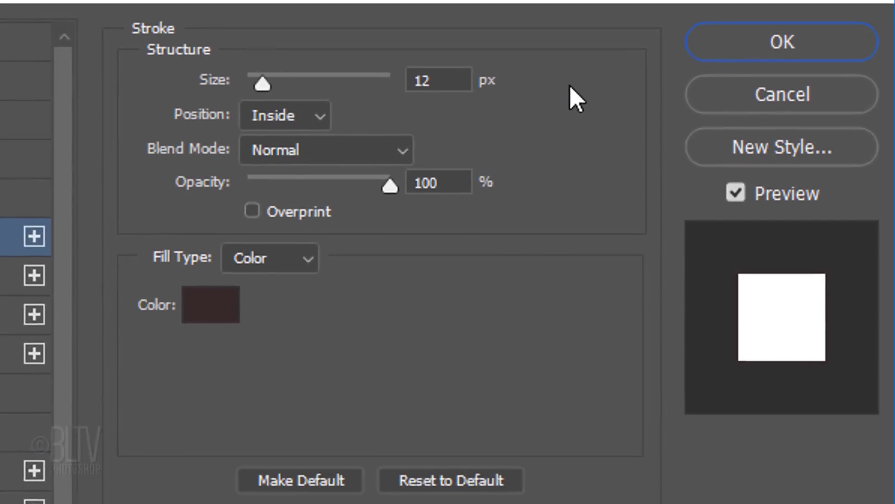
pyautogui.doubleClick(460, 78)
pyautogui.write('1')
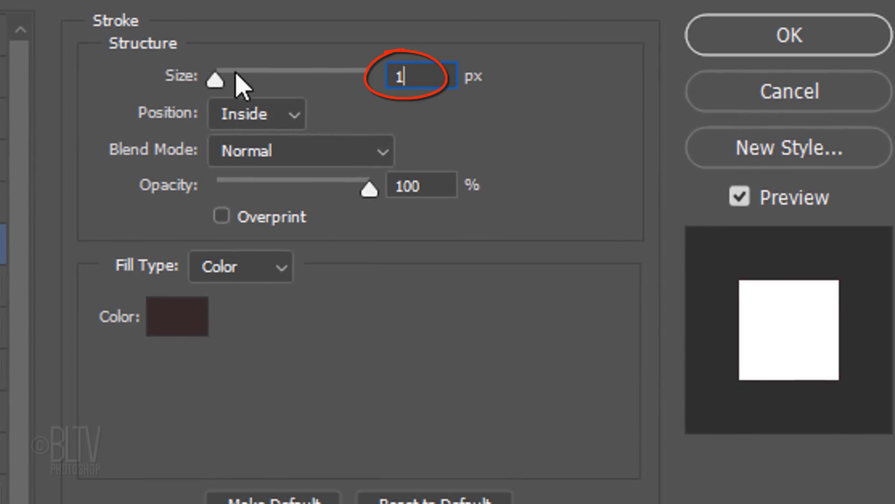
pyautogui.write('52')
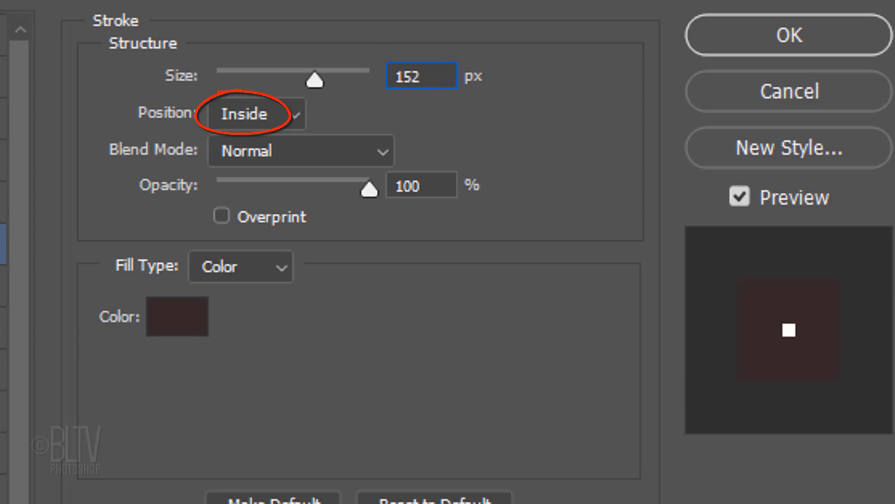
pyautogui.press('Tab')
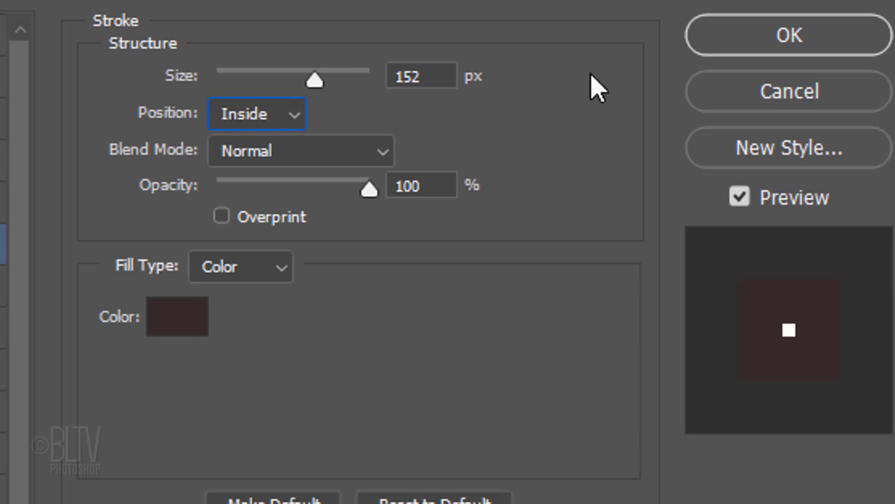
pyautogui.click(767, 38)
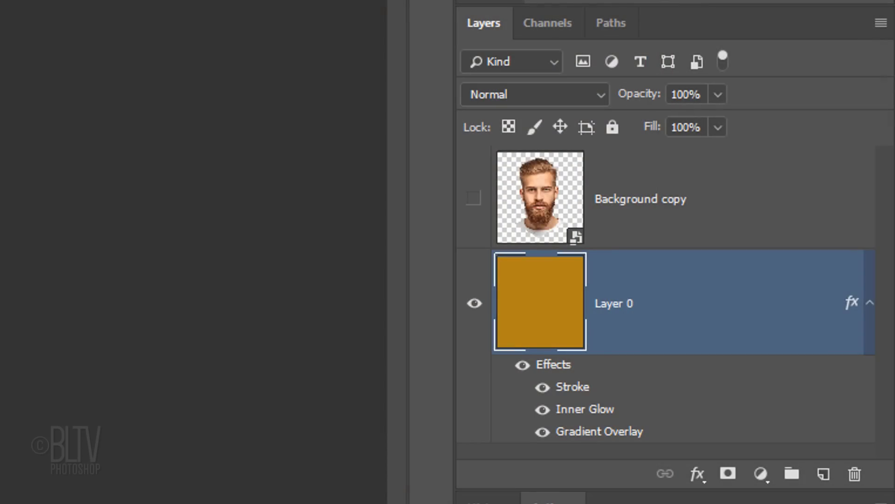
# Step: Collapse Layer 0's effects list, and make the Background copy portrait layer visible and active
pyautogui.click(869, 304)
pyautogui.click(472, 206)
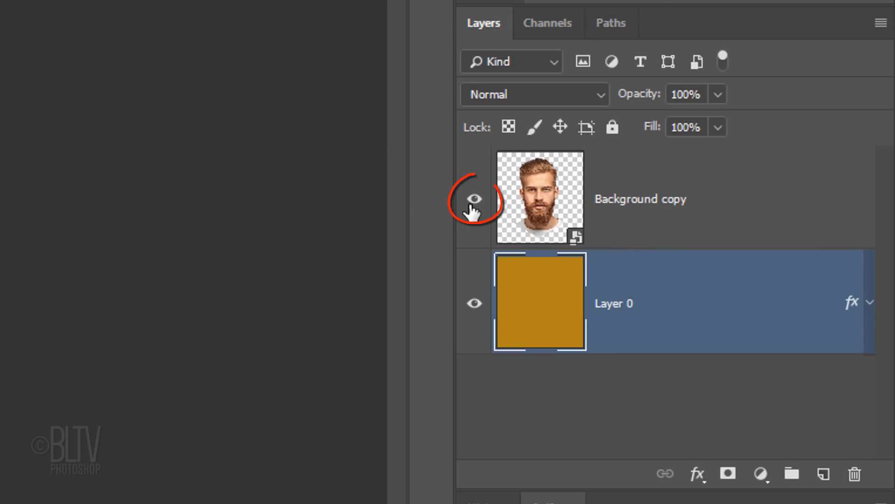
pyautogui.click(527, 203)
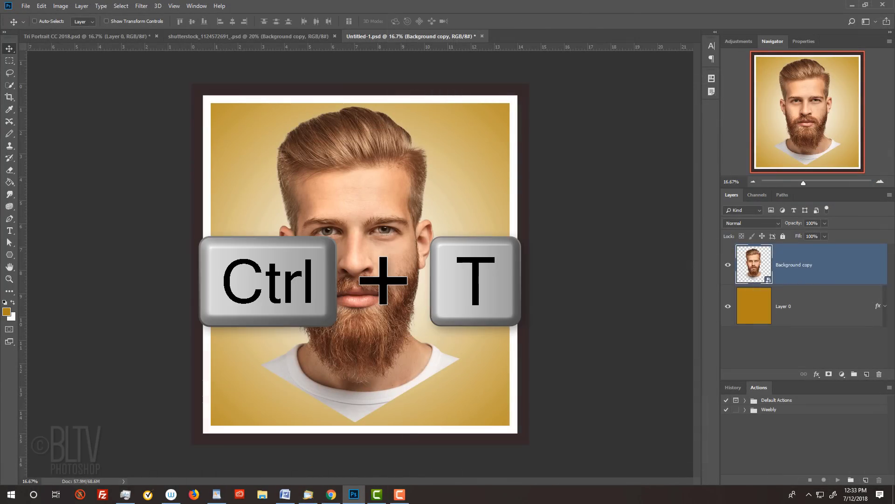
# Step: Scale the portrait proportionally from its centre to about 94.4% and centre it inside the white frame
pyautogui.hotkey('ctrl', 't')
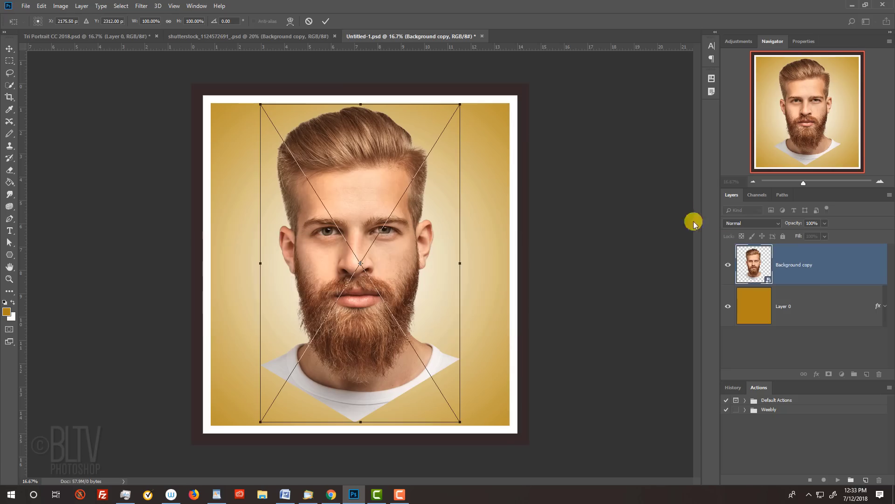
pyautogui.moveTo(461, 103); pyautogui.dragTo(462, 104)
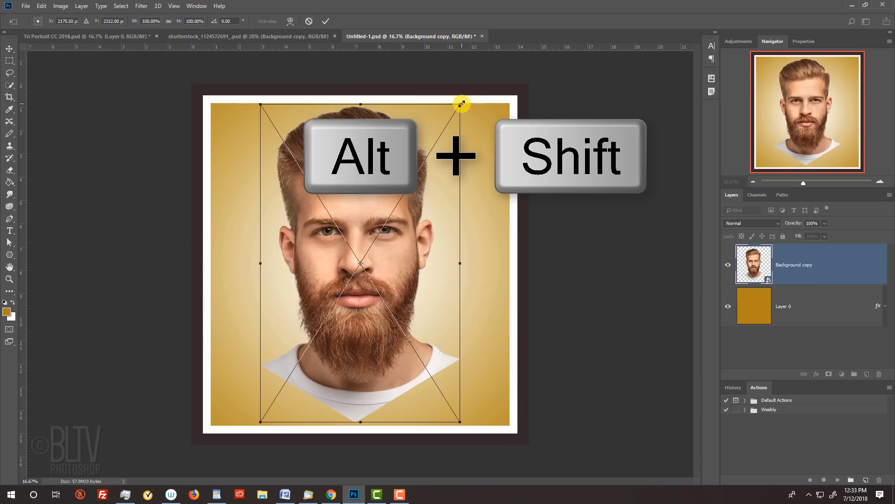
pyautogui.moveTo(462, 104)
pyautogui.mouseDown()
pyautogui.moveTo(415, 144)
pyautogui.moveTo(468, 112)
pyautogui.mouseUp()
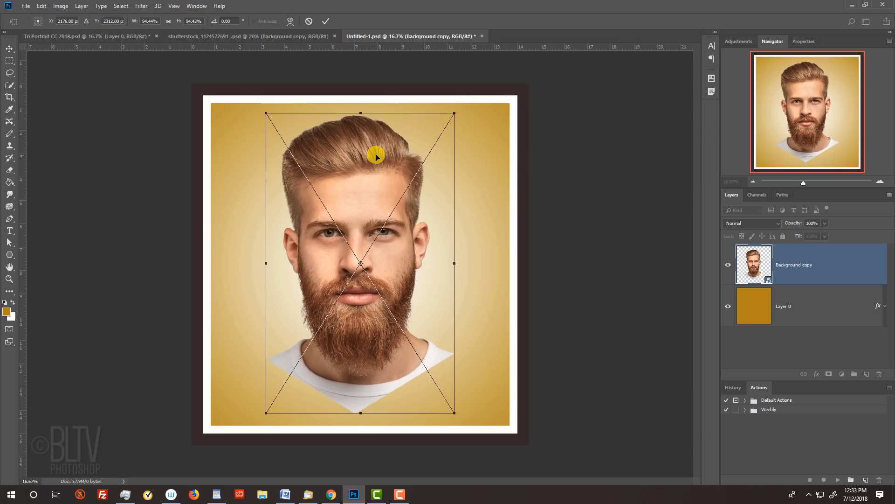
pyautogui.moveTo(376, 156)
pyautogui.mouseDown()
pyautogui.moveTo(365, 194)
pyautogui.moveTo(396, 150)
pyautogui.moveTo(370, 146)
pyautogui.moveTo(378, 157)
pyautogui.mouseUp()
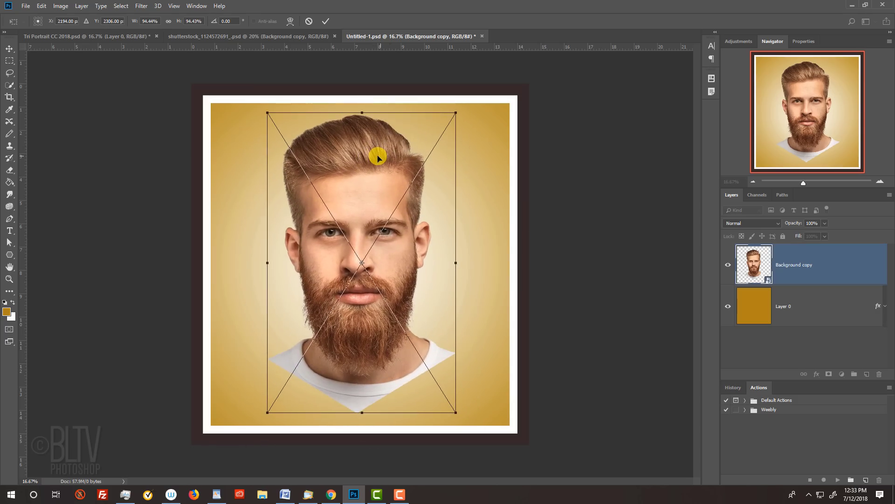
pyautogui.press('Return')
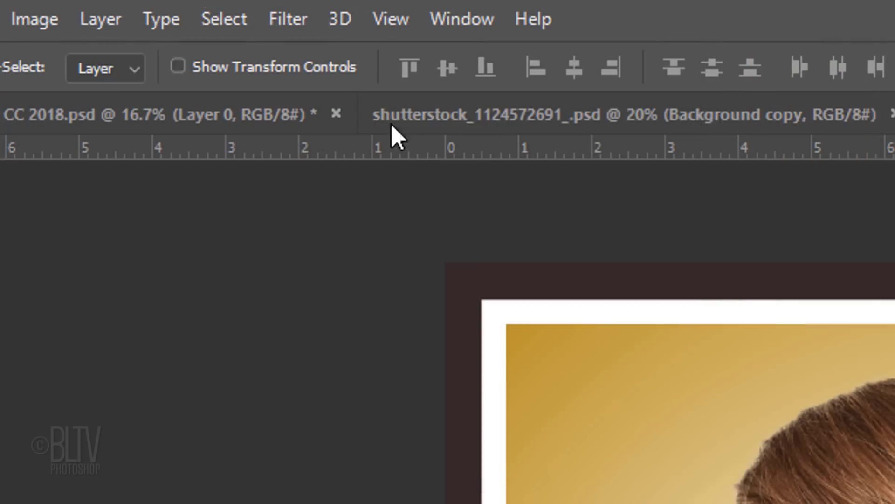
# Step: Apply the Graphic Pen filter to the portrait with Stroke Length 15, Light/Dark Balance 50 and Right Diagonal stroke direction
pyautogui.click(295, 25)
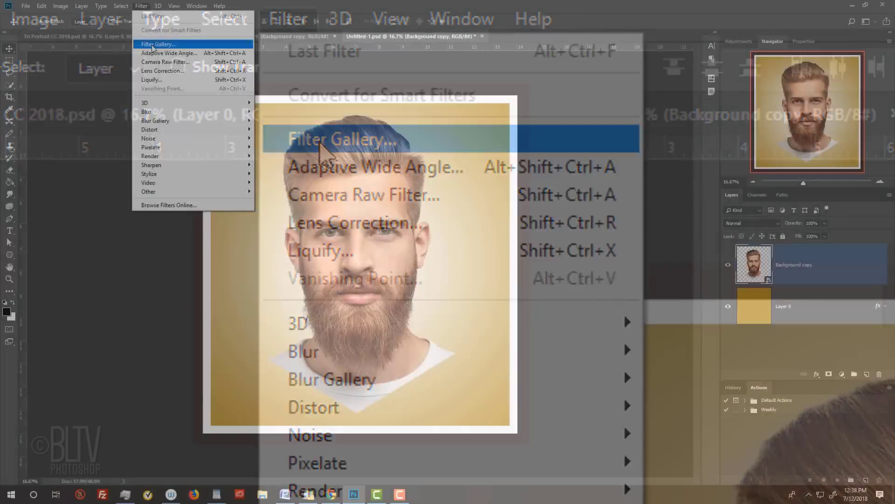
pyautogui.click(320, 141)
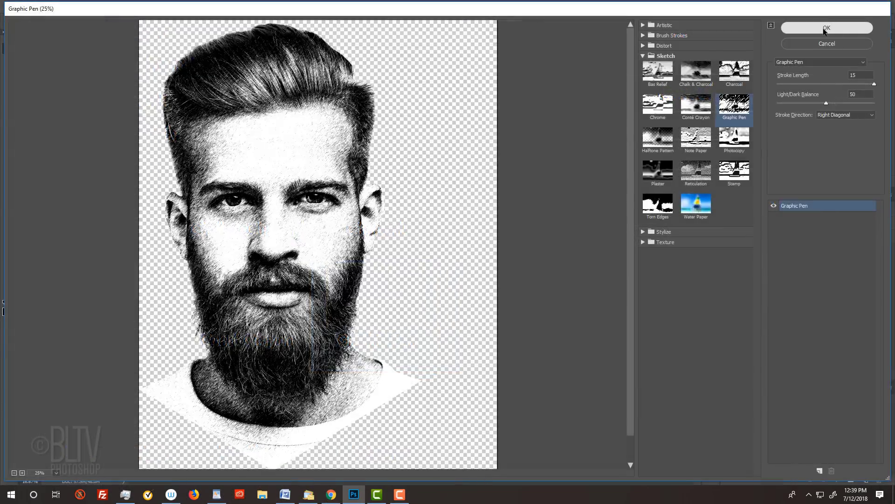
pyautogui.click(827, 28)
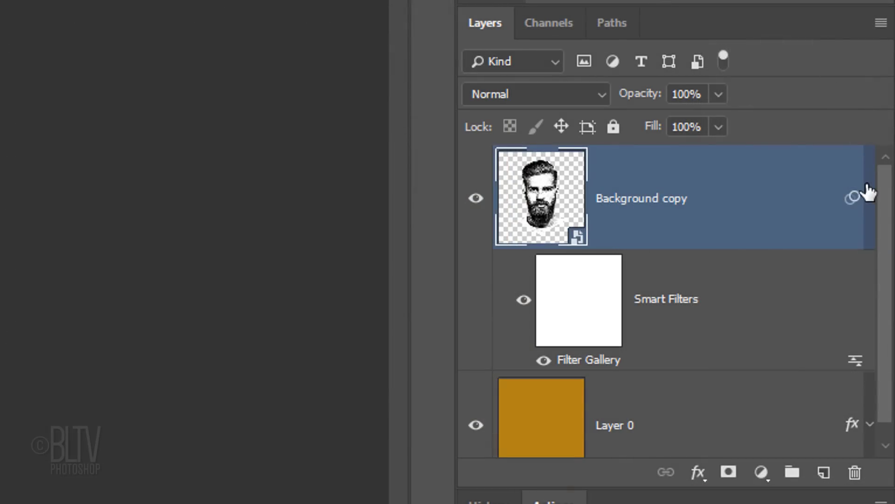
# Step: Duplicate the filtered Background copy layer and hide the original
pyautogui.click(869, 200)
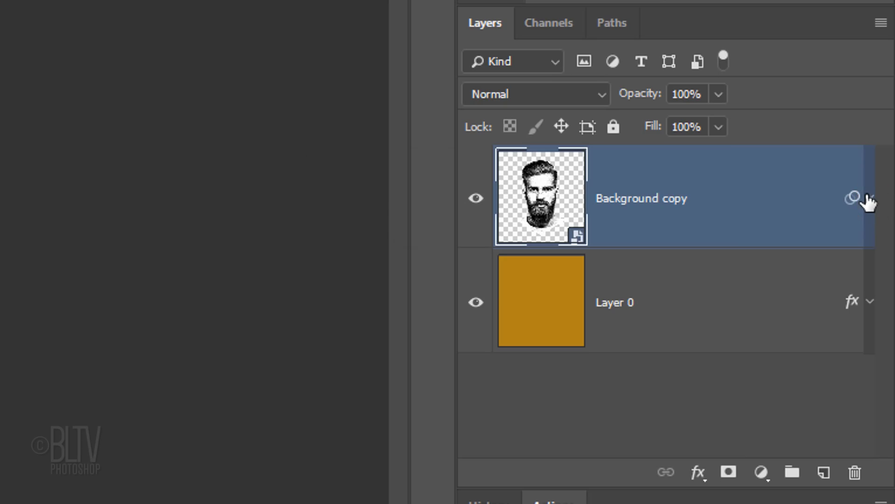
pyautogui.hotkey('ctrl', 'j')
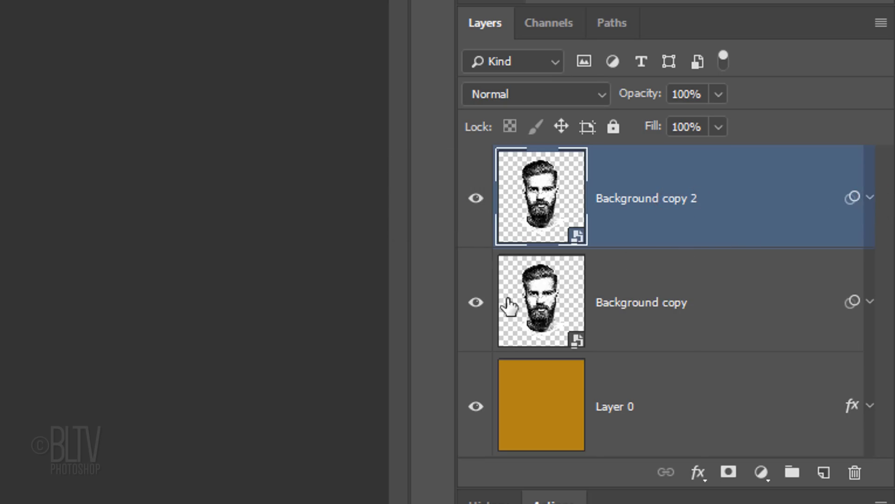
pyautogui.click(475, 304)
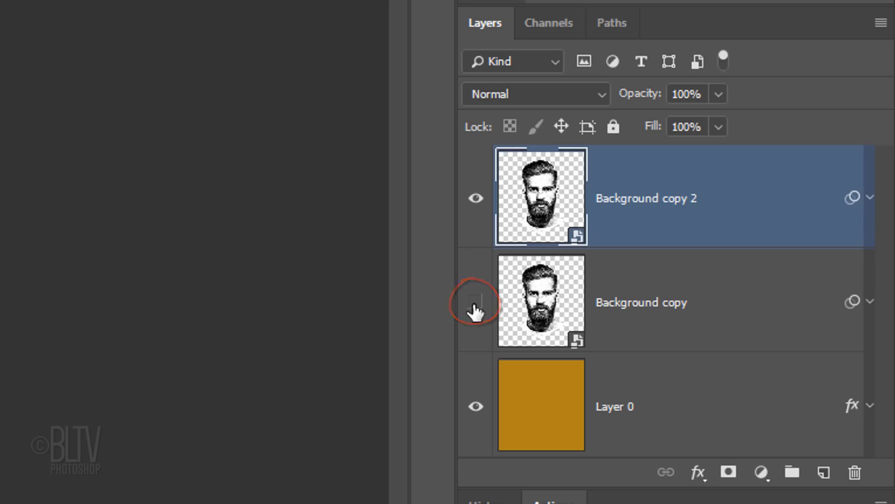
# Step: Turn off the B channel in the Advanced Blending options of Background copy 2
pyautogui.doubleClick(754, 196)
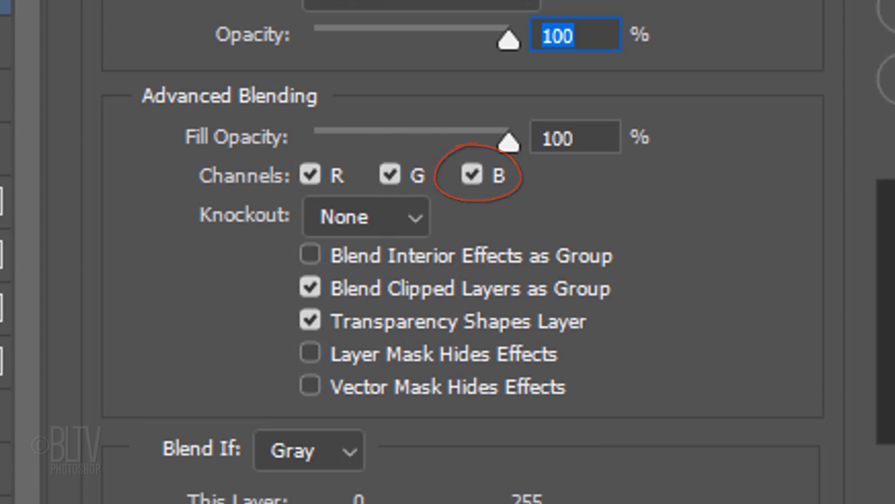
pyautogui.click(473, 175)
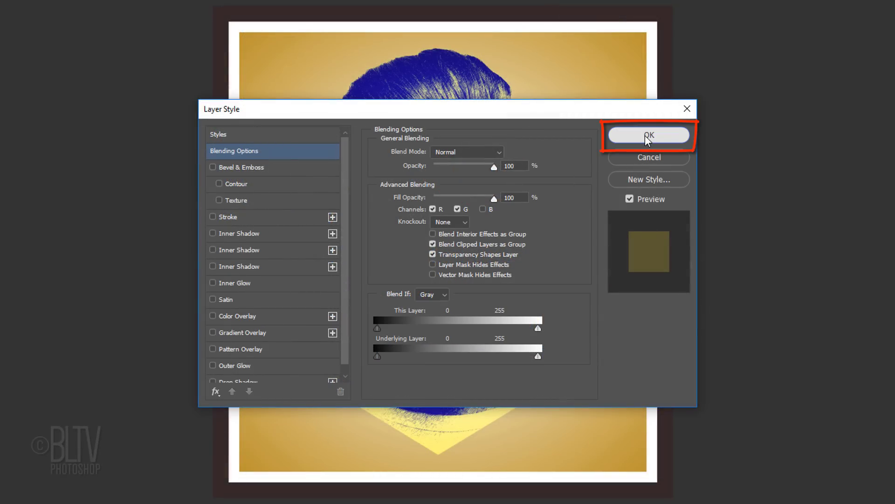
pyautogui.click(648, 136)
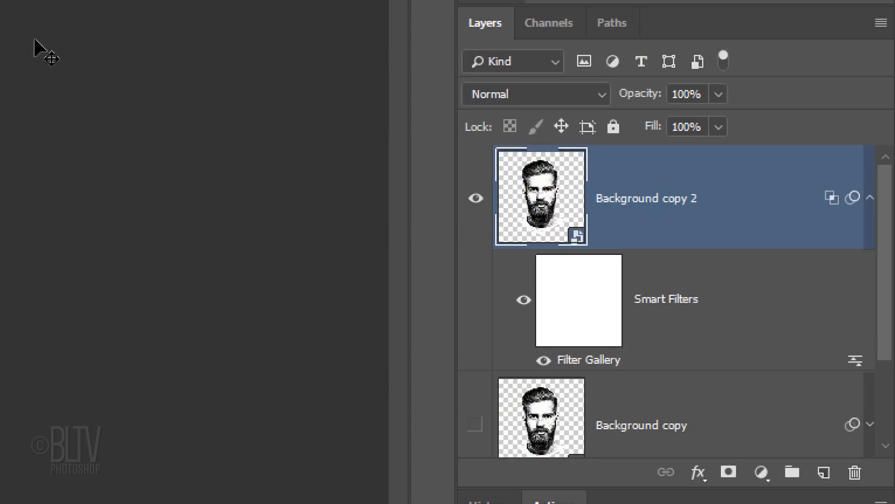
# Step: Show the Background copy layer again and turn off the G channel in its Advanced Blending options
pyautogui.click(868, 198)
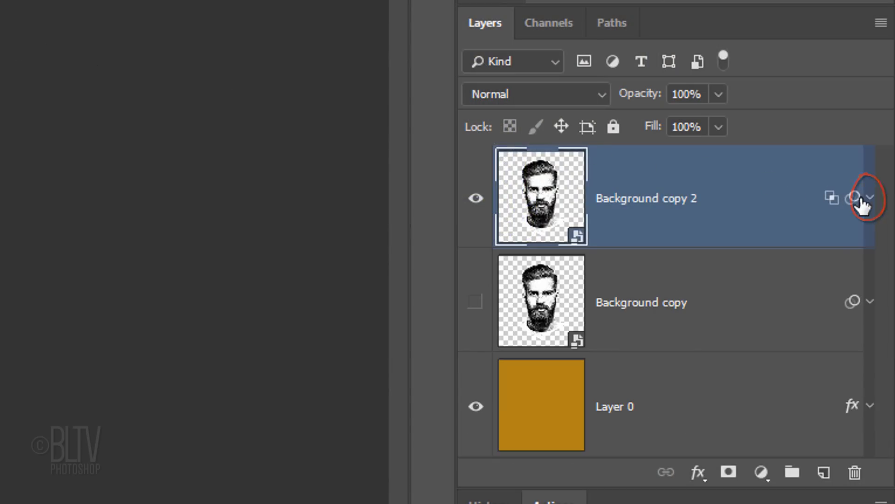
pyautogui.click(475, 303)
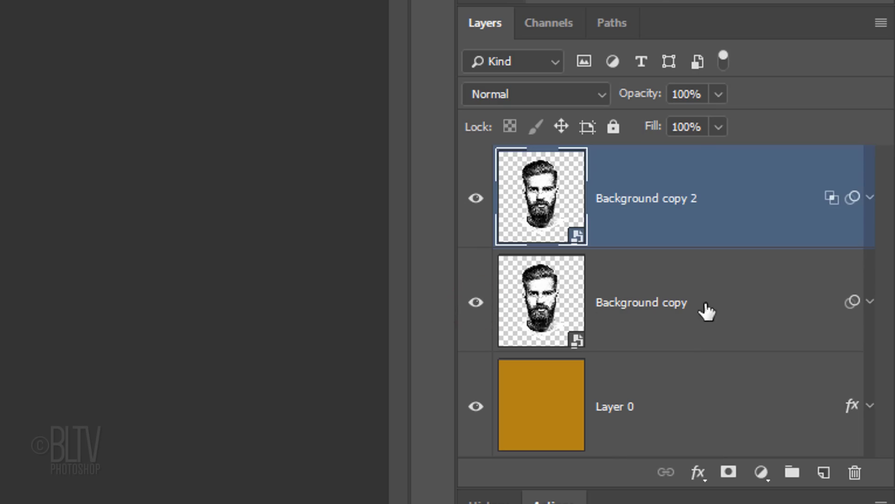
pyautogui.click(747, 310)
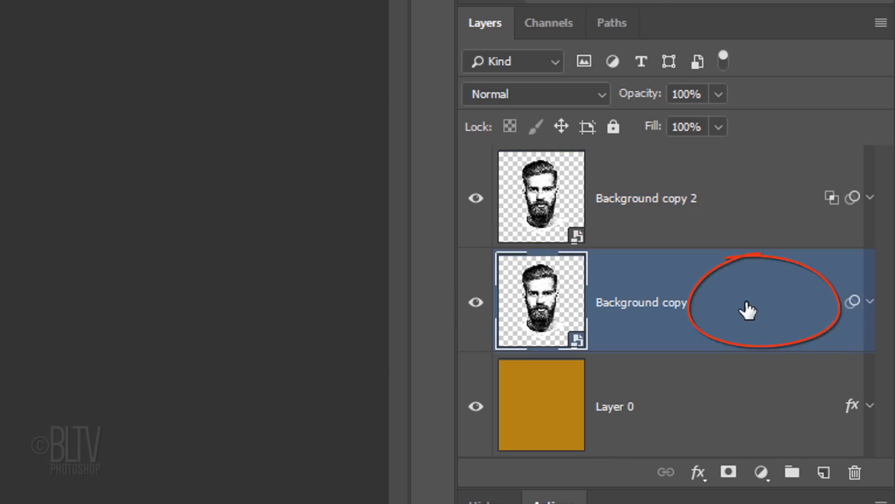
pyautogui.doubleClick(747, 310)
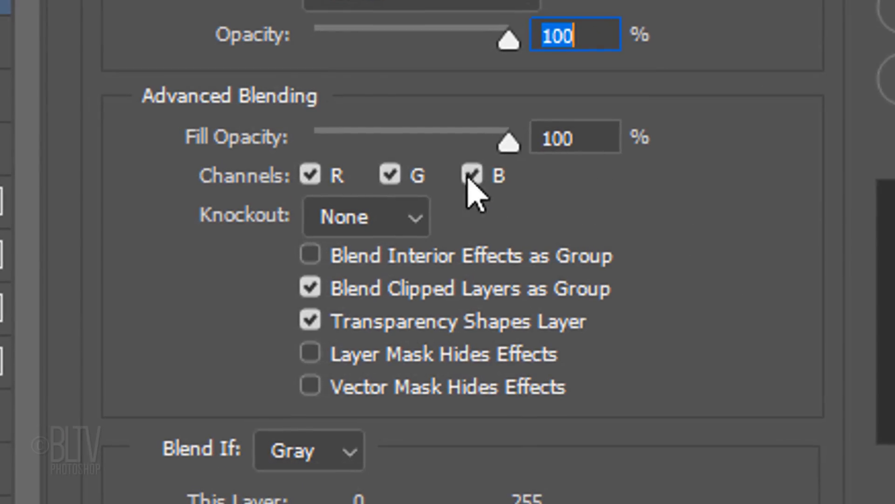
pyautogui.click(396, 181)
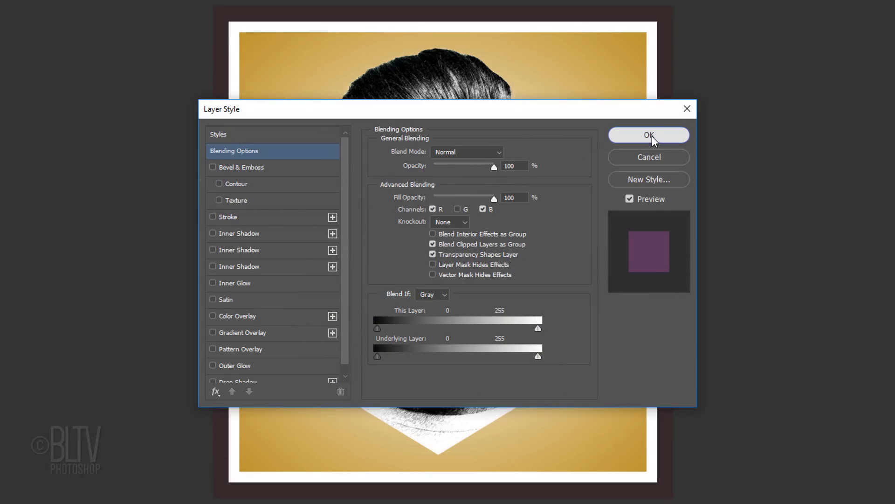
pyautogui.click(649, 135)
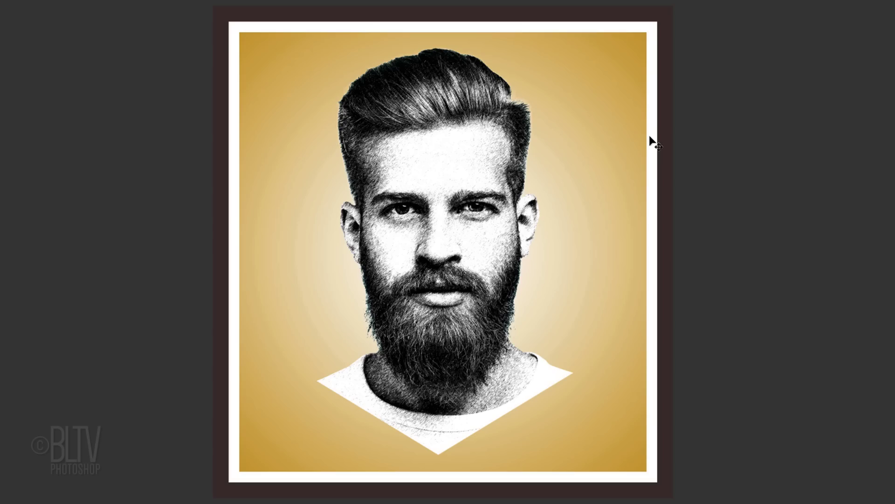
# Step: Scale the Background copy portrait proportionally to 80% and place it partly behind the right side of the front face
pyautogui.hotkey('ctrl', 't')
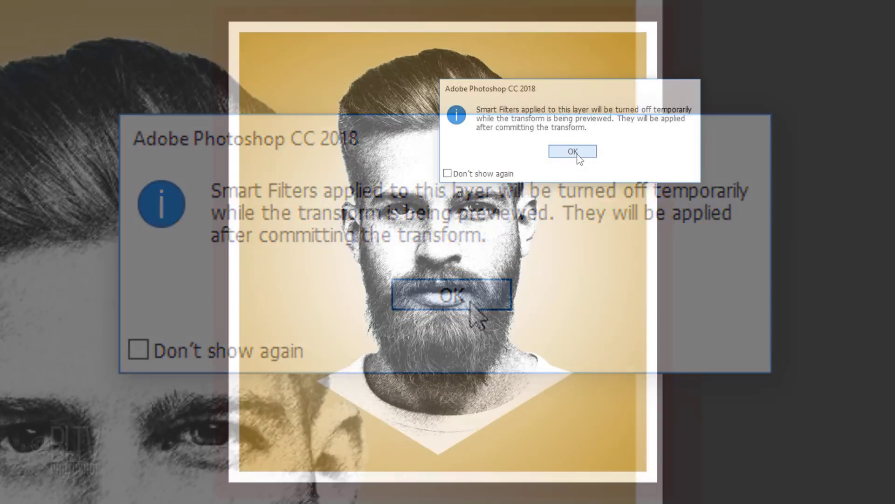
pyautogui.click(472, 303)
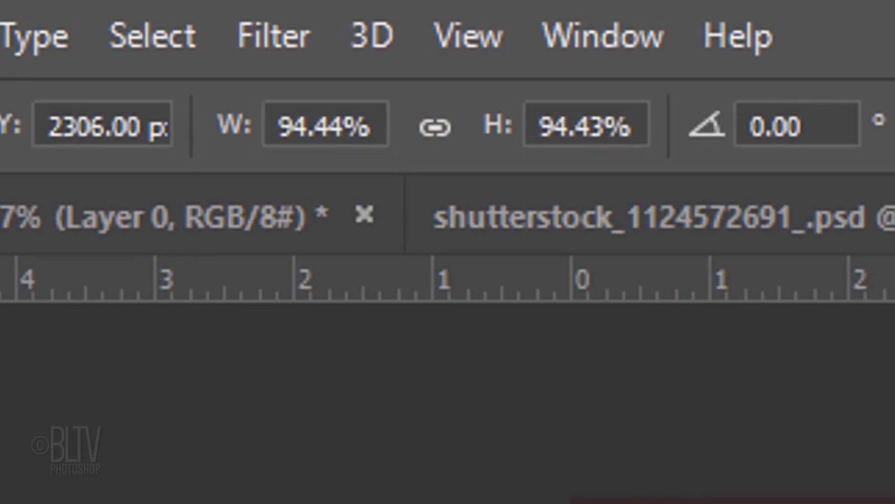
pyautogui.click(432, 142)
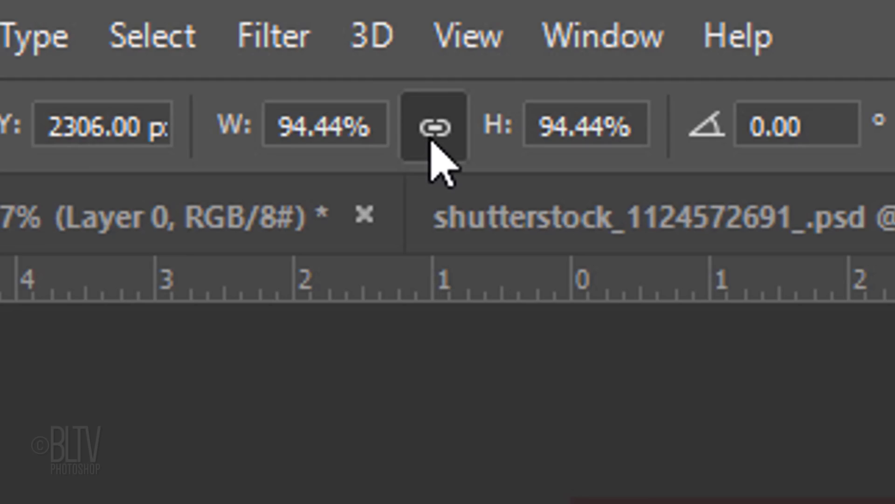
pyautogui.click(372, 122)
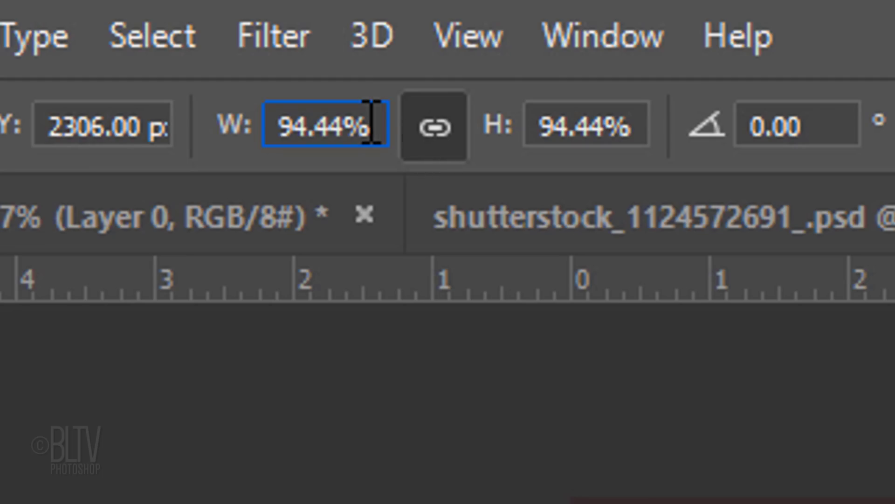
pyautogui.press('BackSpace')
pyautogui.press('BackSpace')
pyautogui.press('BackSpace')
pyautogui.press('BackSpace')
pyautogui.press('BackSpace')
pyautogui.press('BackSpace')
pyautogui.write('80%')
pyautogui.press('Return')
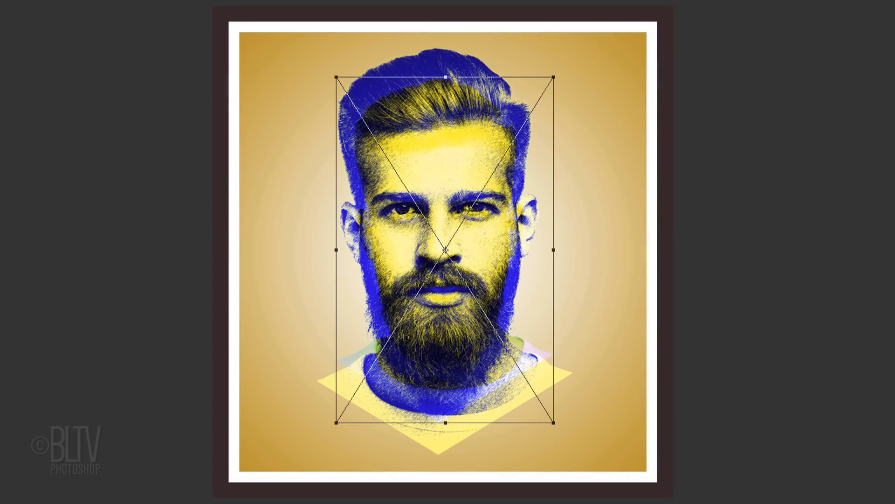
pyautogui.moveTo(432, 180)
pyautogui.mouseDown()
pyautogui.moveTo(495, 180)
pyautogui.moveTo(505, 170)
pyautogui.mouseUp()
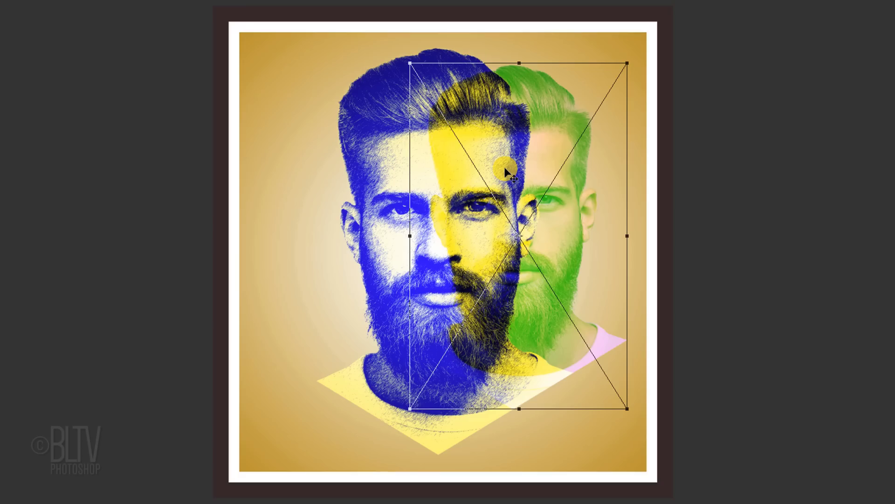
pyautogui.doubleClick(505, 169)
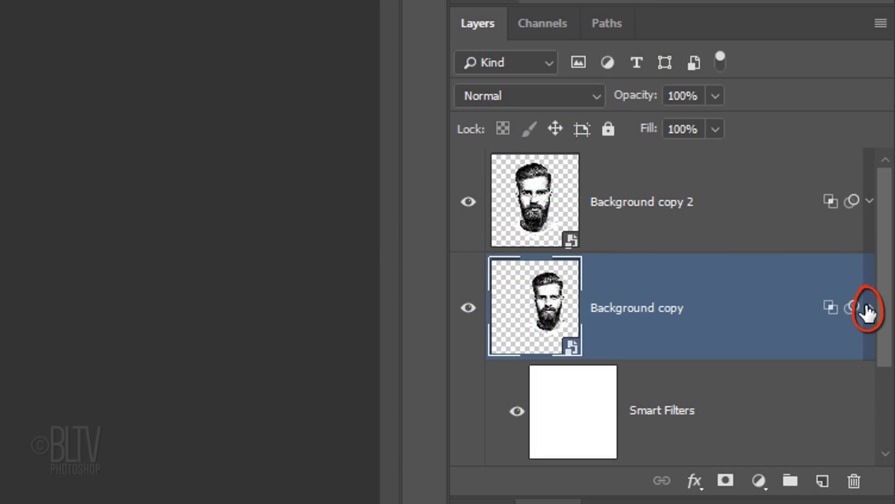
# Step: Duplicate the Background copy layer and move the original portrait to the left side of the front face
pyautogui.click(868, 312)
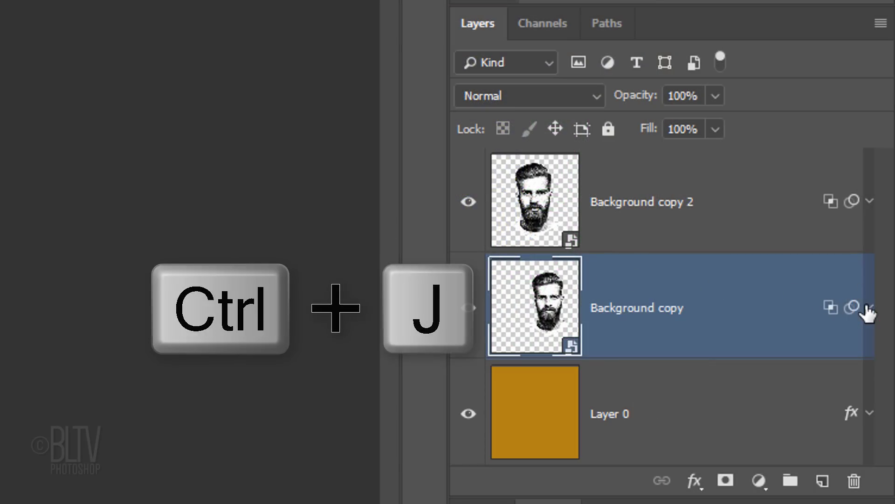
pyautogui.hotkey('ctrl', 'j')
pyautogui.moveTo(882, 310); pyautogui.dragTo(888, 380)
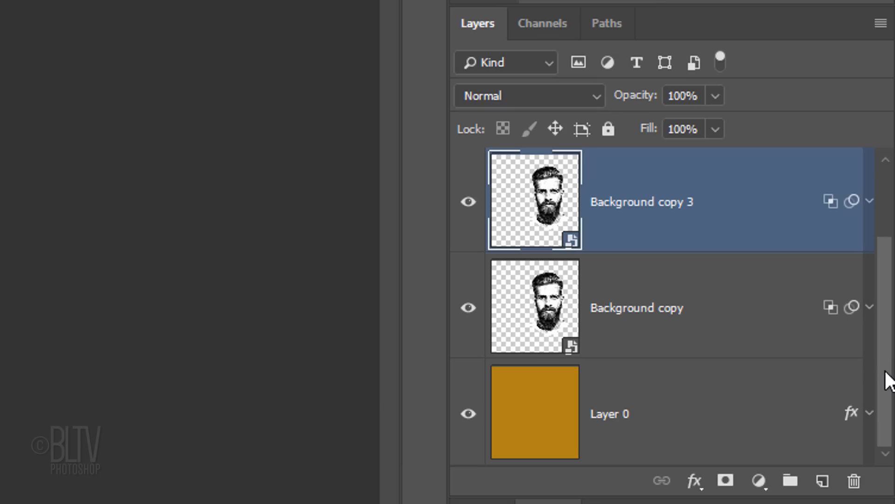
pyautogui.click(740, 319)
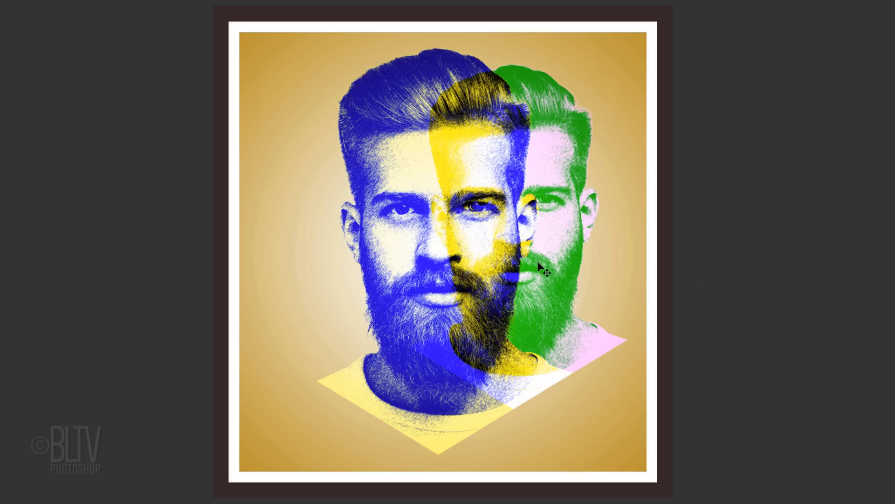
pyautogui.moveTo(537, 261); pyautogui.dragTo(382, 274)
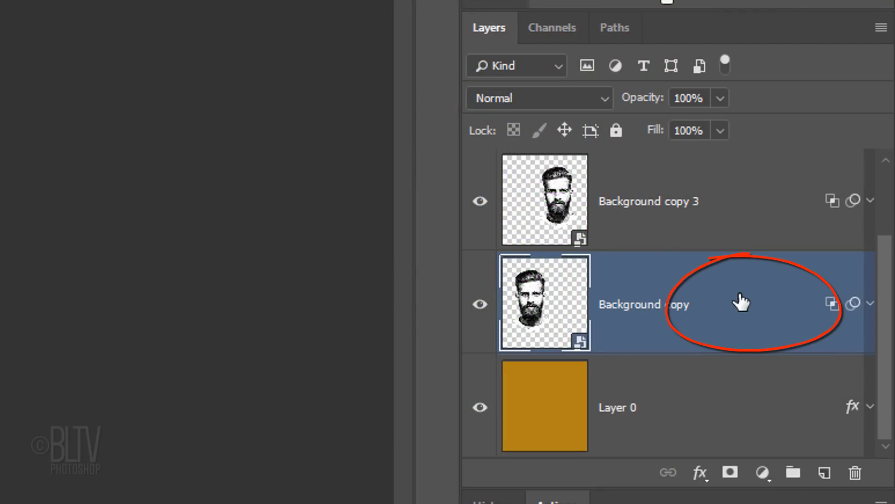
# Step: Turn the G channel back on and the R channel off in the Background copy layer's Advanced Blending options
pyautogui.doubleClick(740, 302)
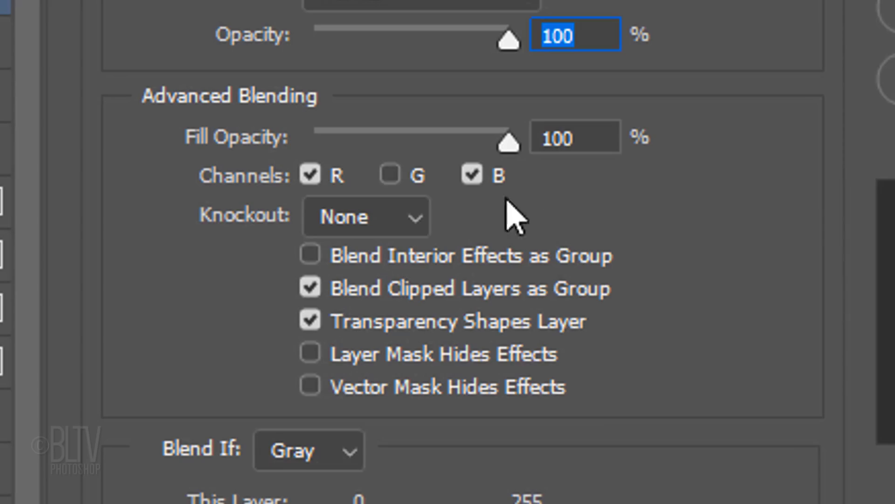
pyautogui.click(391, 176)
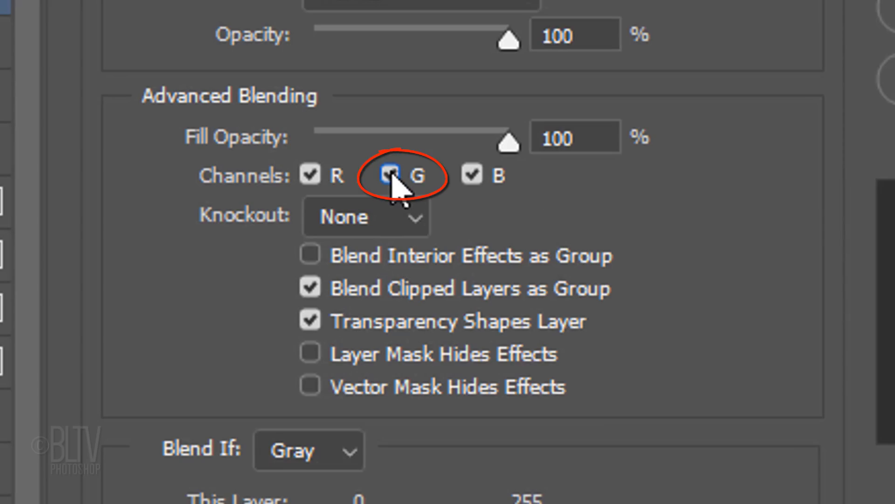
pyautogui.click(311, 175)
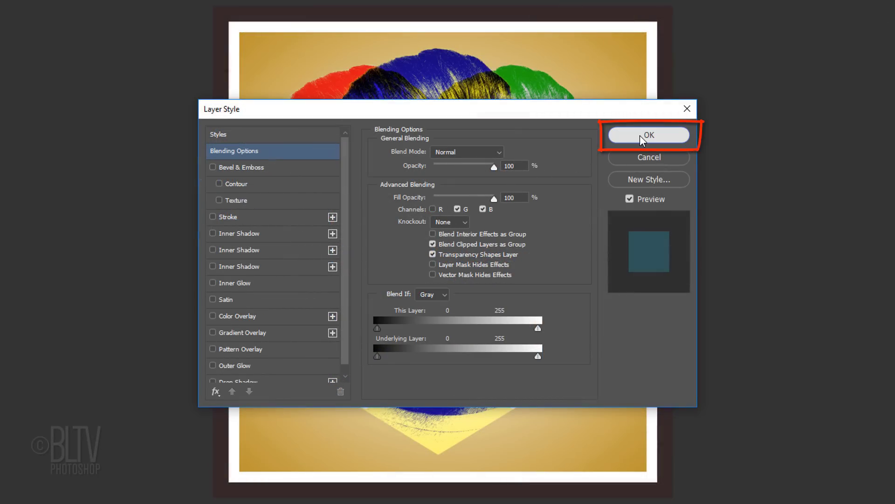
pyautogui.click(641, 136)
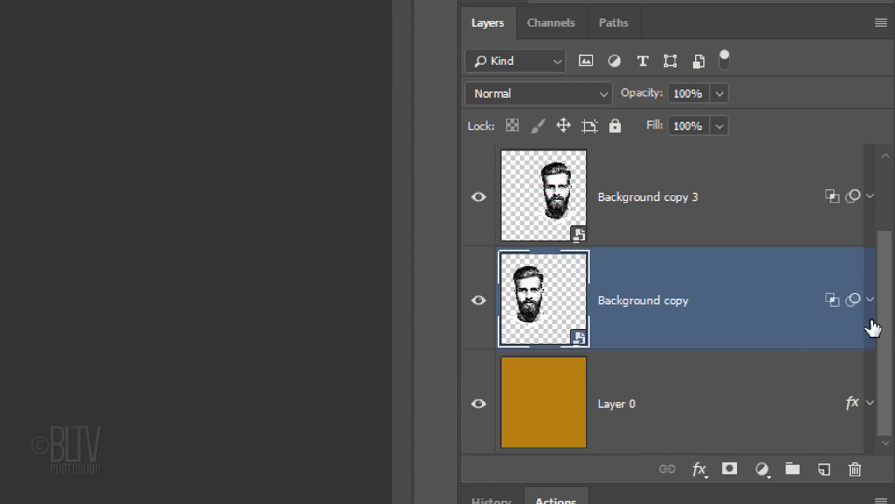
# Step: Add a new empty layer above Background copy 2 and open its blending mode choices
pyautogui.moveTo(881, 310); pyautogui.dragTo(889, 172)
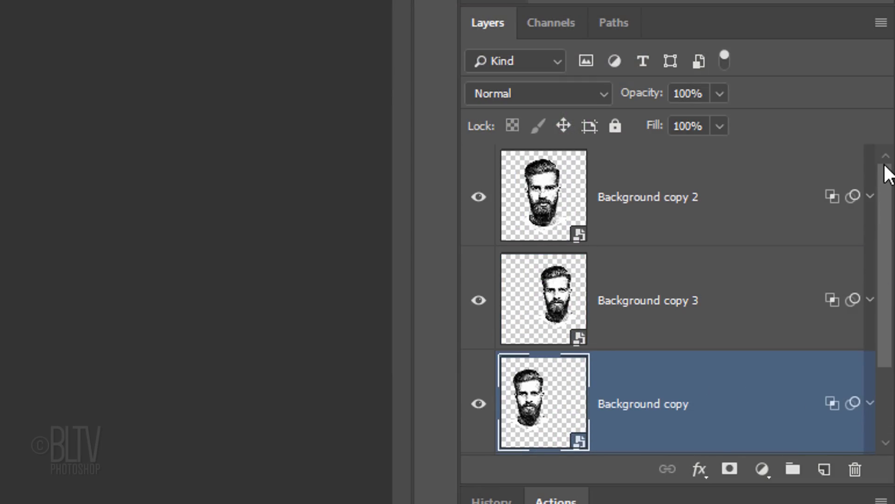
pyautogui.click(745, 184)
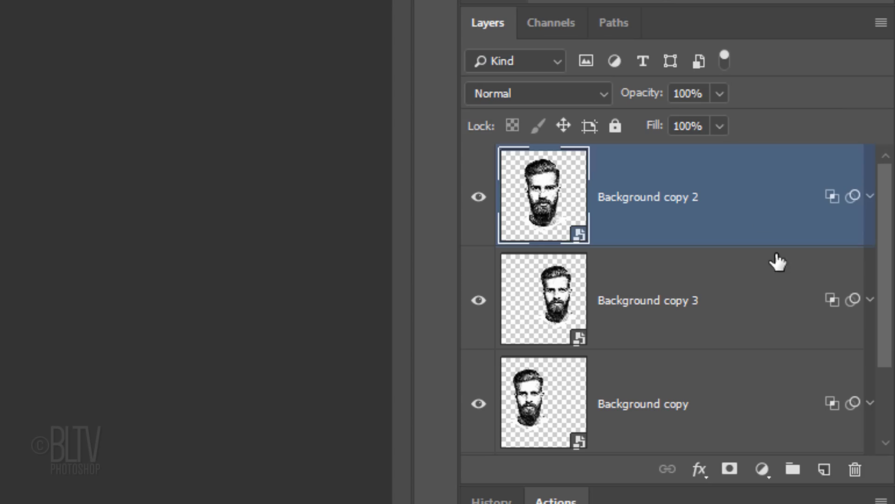
pyautogui.click(825, 470)
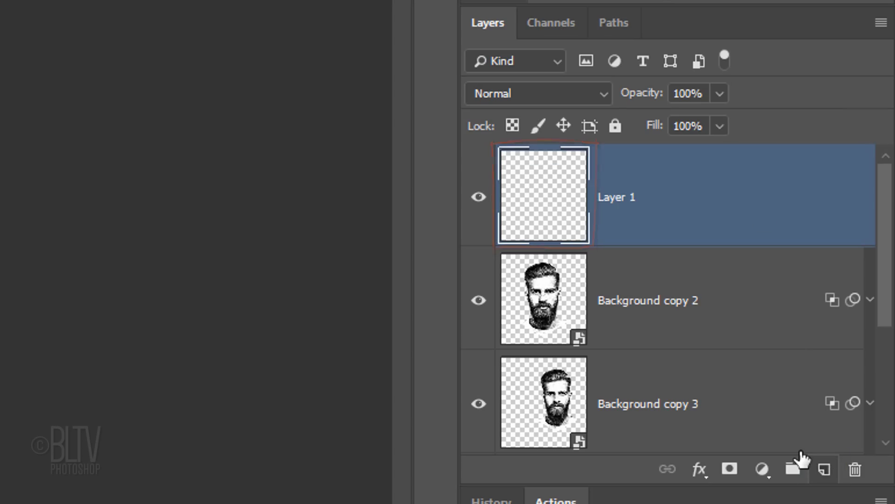
pyautogui.click(598, 96)
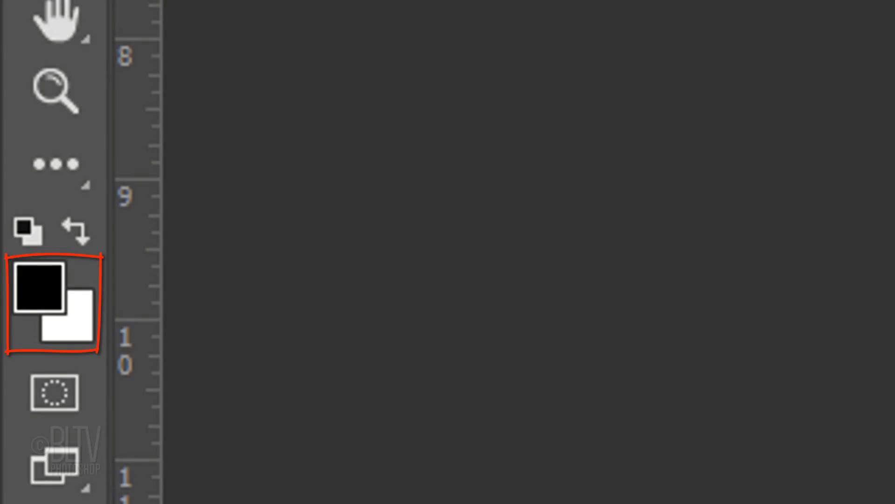
# Step: Add the horizontal text TRI-PORTRAIT in white Legal Tender Regular, 83 pt, across the front portrait's collar
pyautogui.click(75, 228)
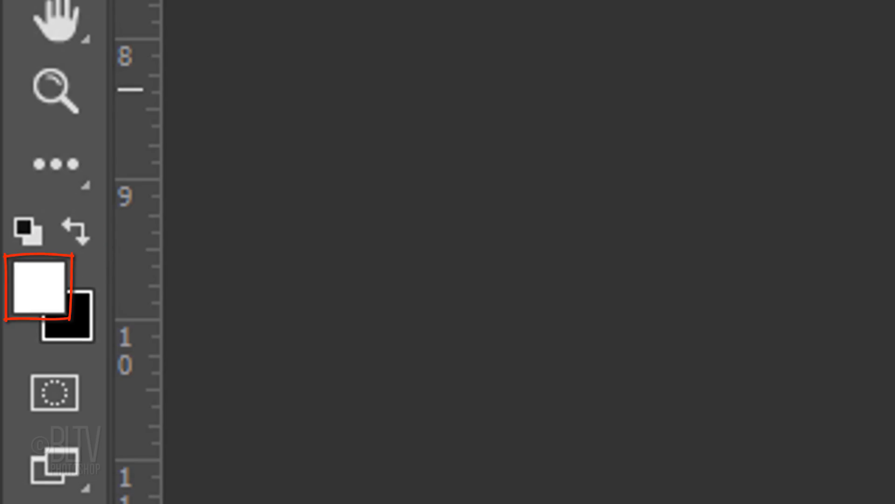
pyautogui.rightClick(51, 201)
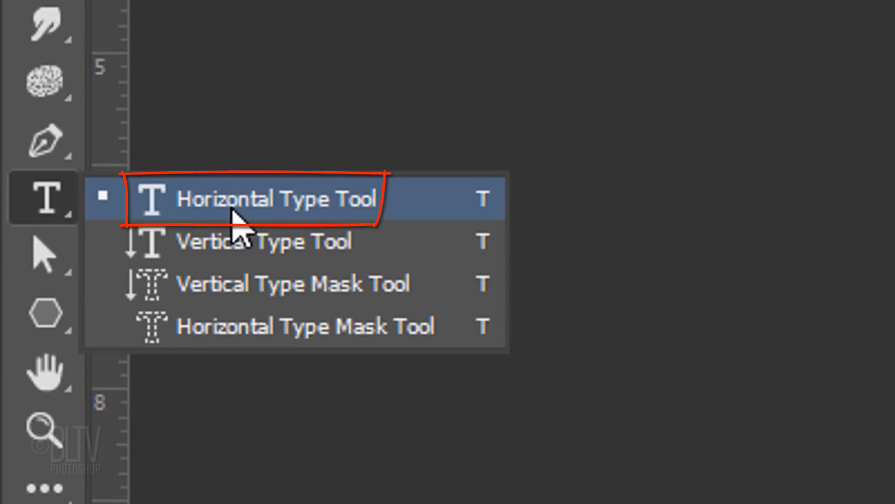
pyautogui.click(232, 213)
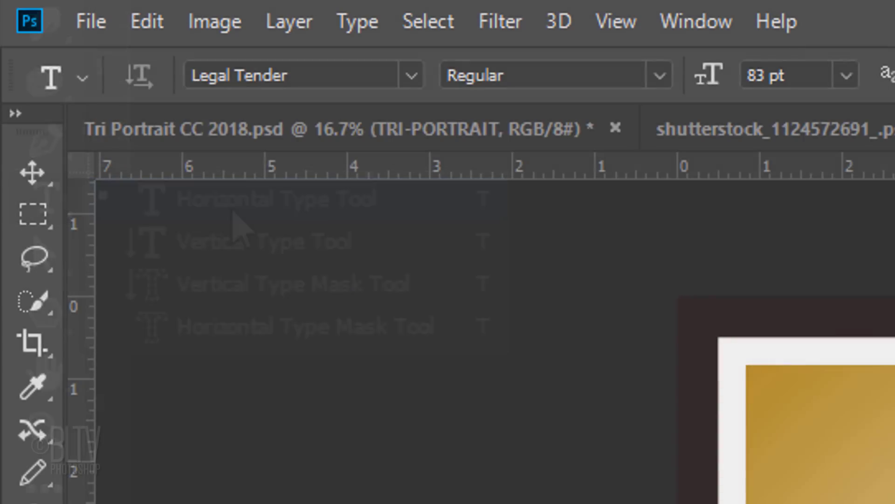
pyautogui.click(412, 86)
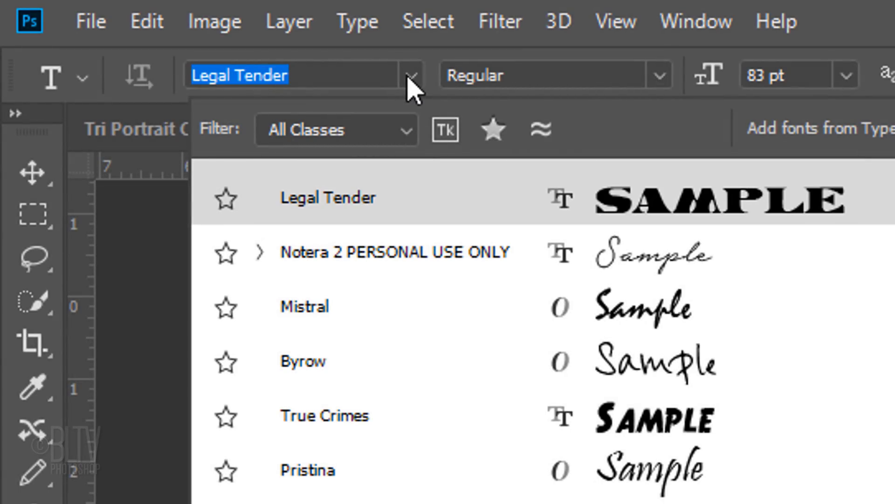
pyautogui.click(412, 89)
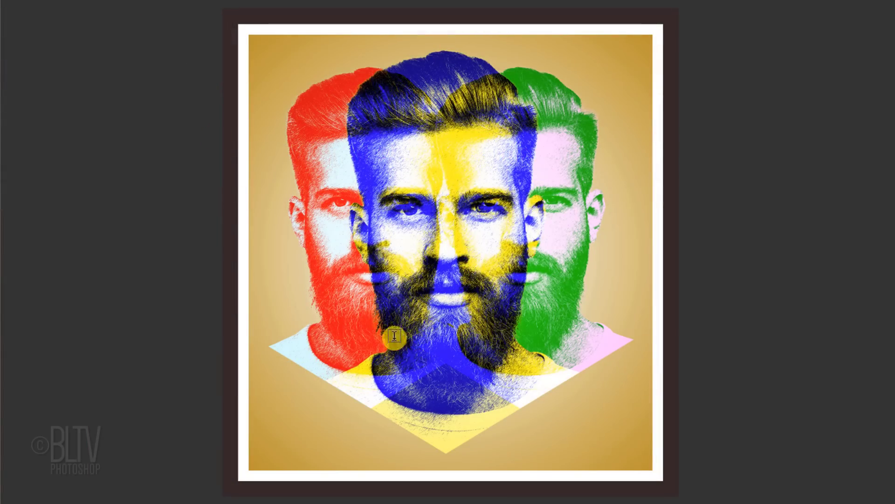
pyautogui.click(446, 415)
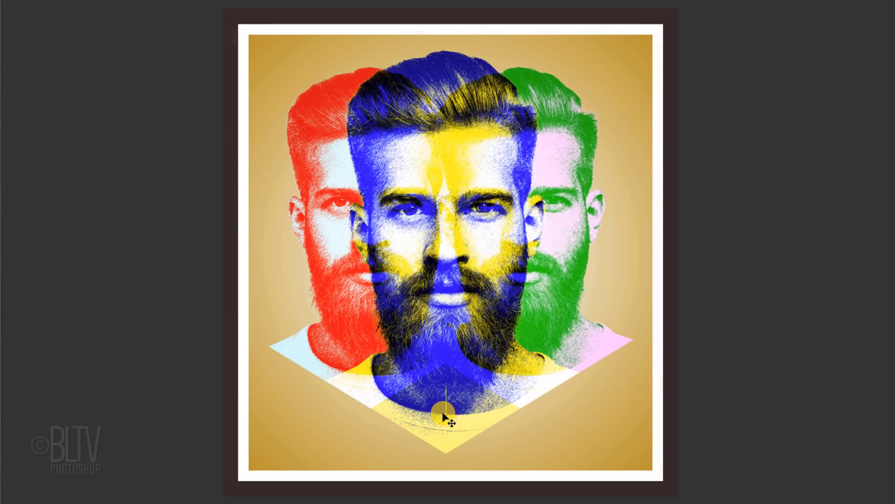
pyautogui.write('TRI-PORTRAIT, RGB/8#) *')
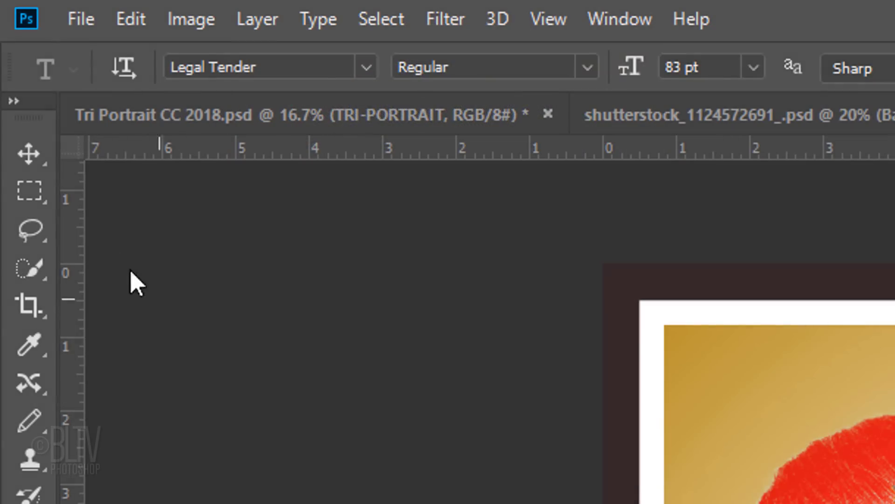
# Step: Select the whole canvas and align the TRI-PORTRAIT text to its horizontal centre
pyautogui.click(49, 161)
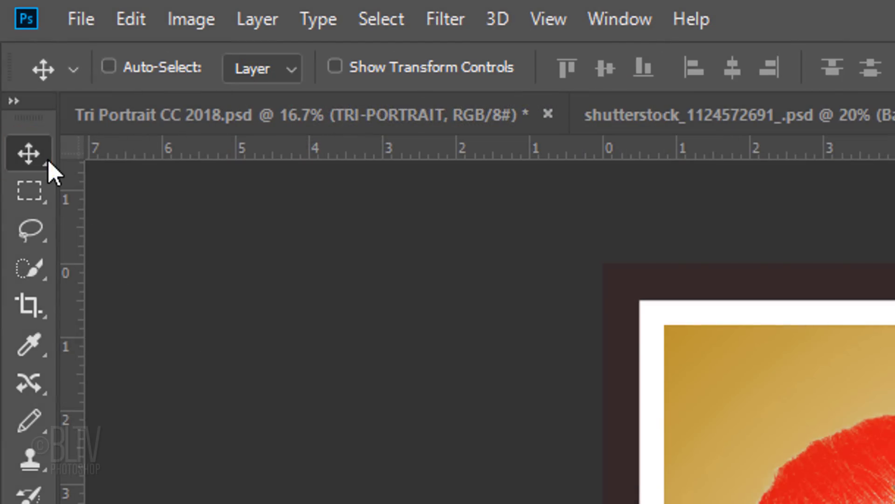
pyautogui.hotkey('ctrl', 'a')
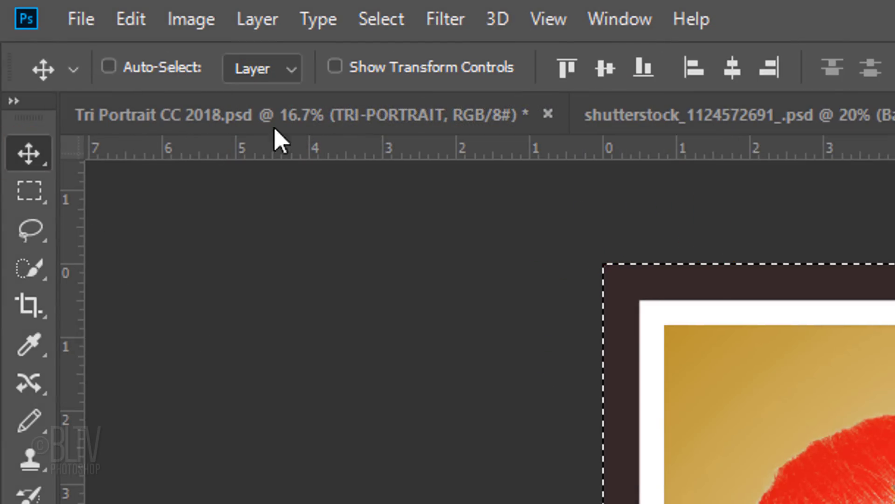
pyautogui.click(733, 74)
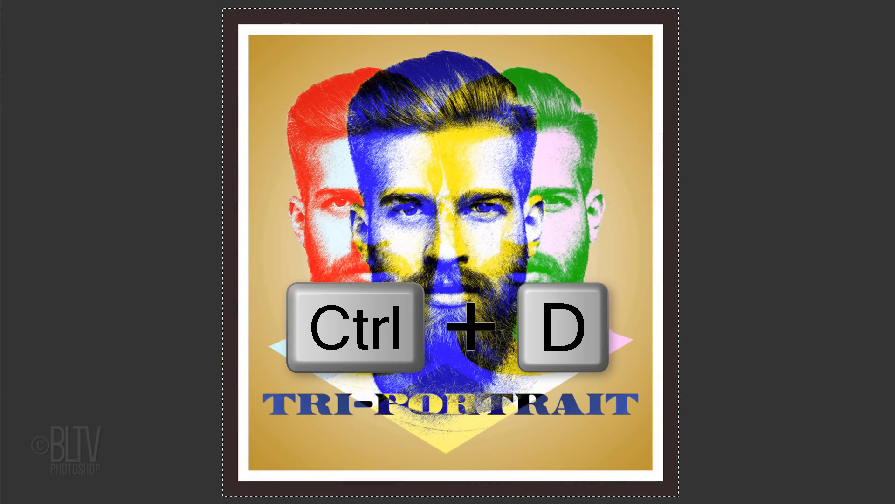
# Step: Deselect the canvas and nudge the TRI-PORTRAIT text down toward the lower point of the portraits' V shape
pyautogui.hotkey('ctrl', 'd')
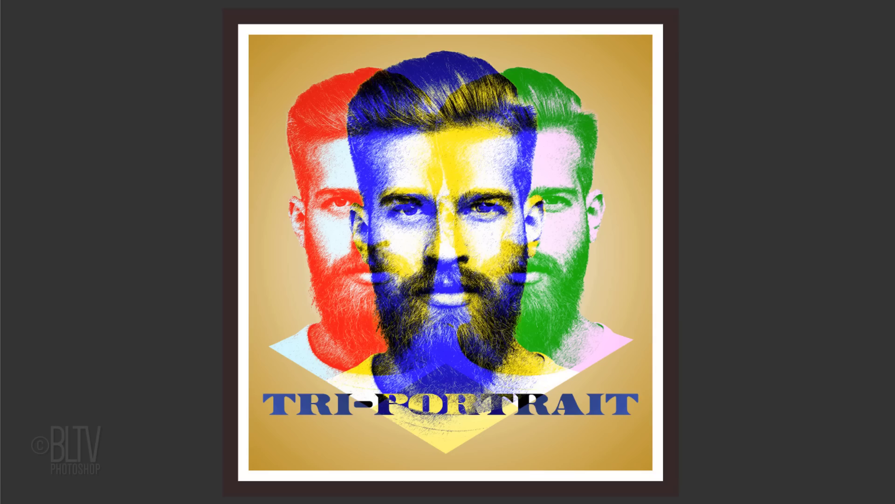
pyautogui.press('Up')
pyautogui.press('Down')
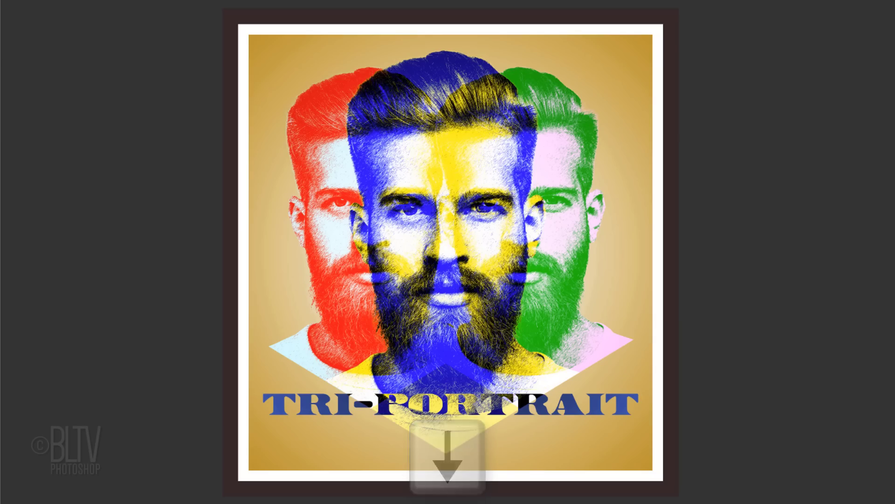
pyautogui.press('Down')
pyautogui.press('Down')
pyautogui.press('Down')
pyautogui.press('Down')
pyautogui.press('Down')
pyautogui.press('Down')
pyautogui.press('Down')
pyautogui.press('Down')
pyautogui.press('Down')
pyautogui.press('Down')
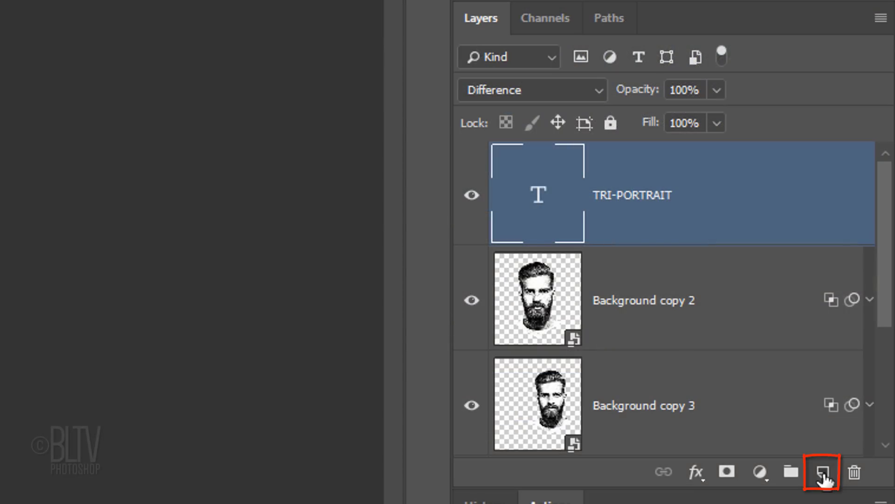
# Step: Add a new layer above the TRI-PORTRAIT text, fill it with white and set its blending mode to Linear Burn
pyautogui.click(824, 474)
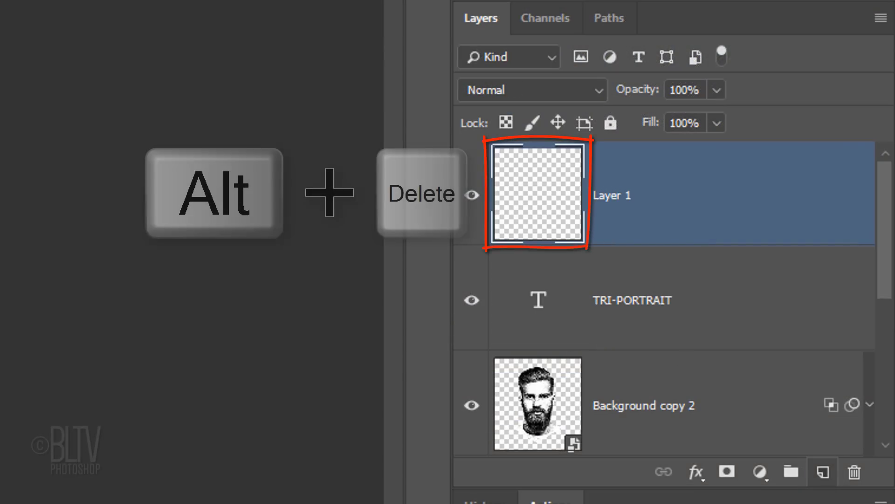
pyautogui.hotkey('alt', 'Delete')
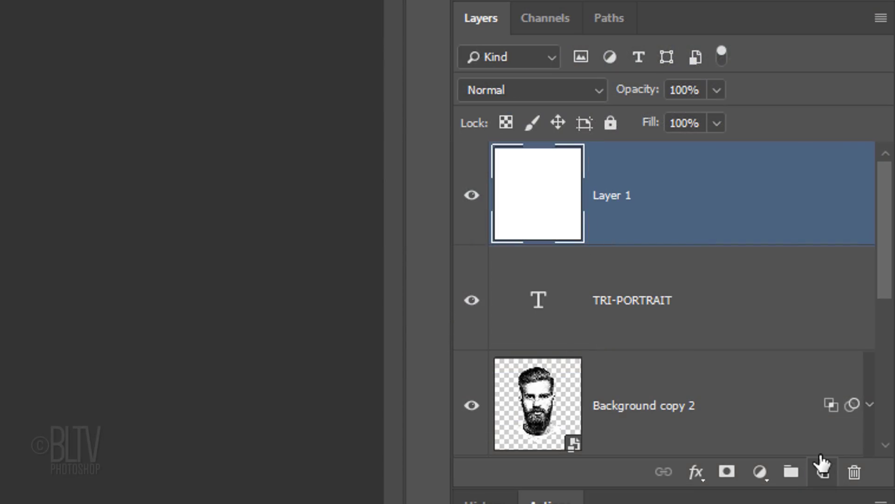
pyautogui.click(524, 90)
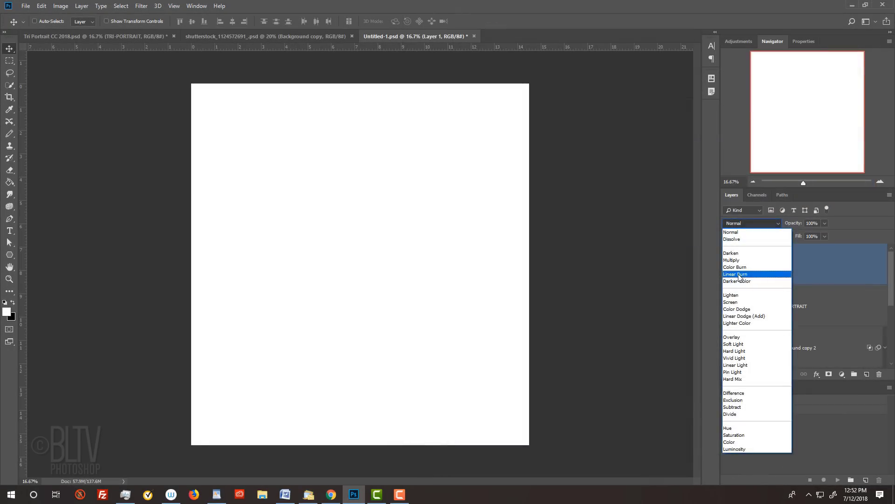
pyautogui.click(498, 223)
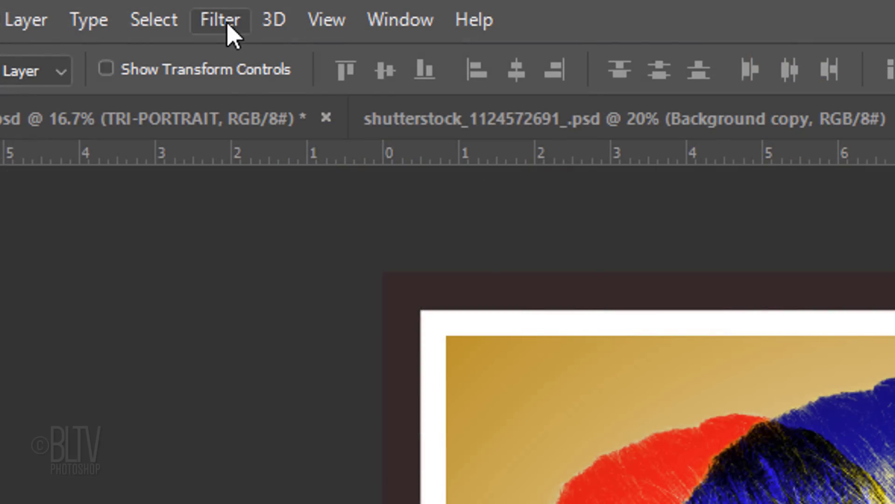
# Step: Open the Filter Gallery for the white layer and choose the Texturizer filter from the Texture group
pyautogui.click(142, 6)
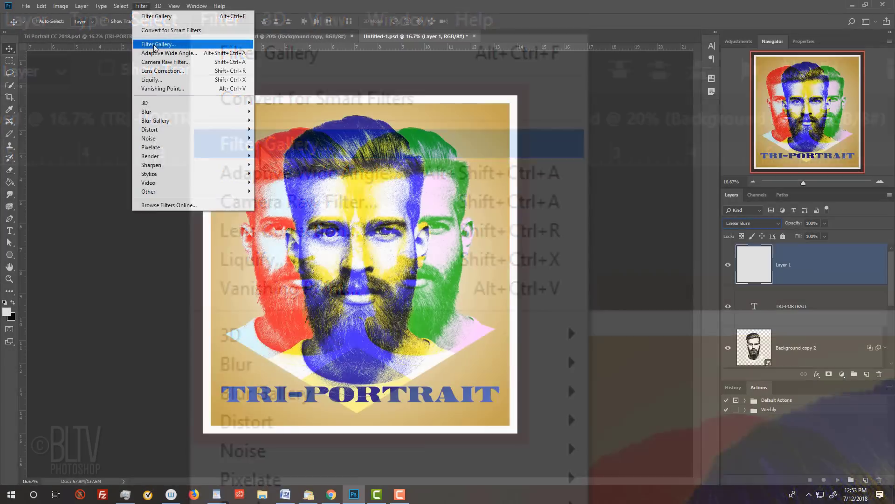
pyautogui.click(263, 148)
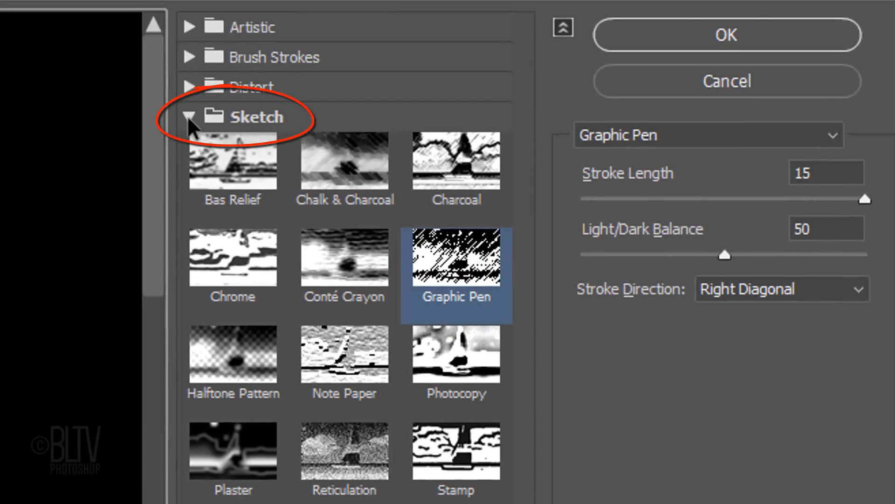
pyautogui.click(186, 116)
pyautogui.click(196, 176)
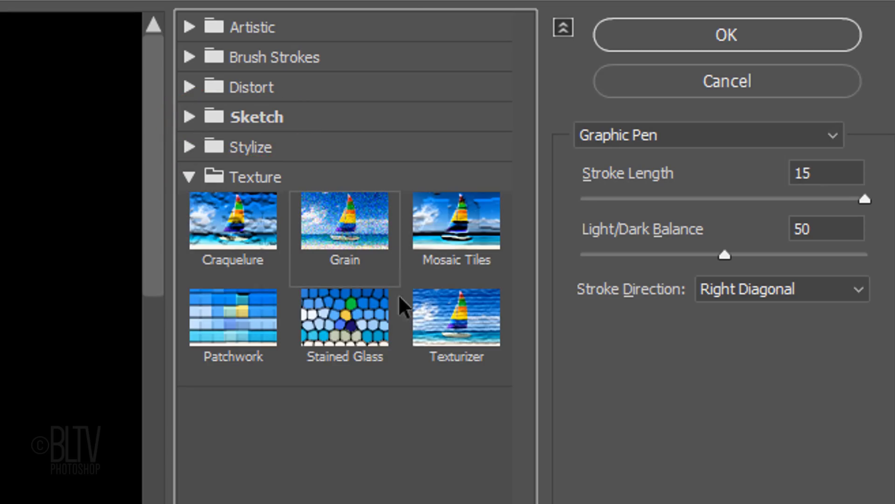
pyautogui.click(455, 329)
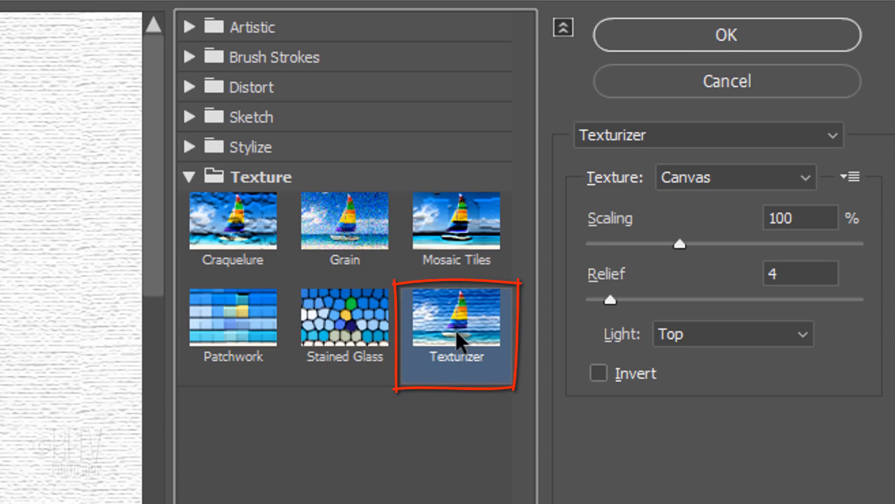
# Step: Apply Texturizer with Sandstone texture, 200% scaling, relief 5 and light from Top Left
pyautogui.click(717, 182)
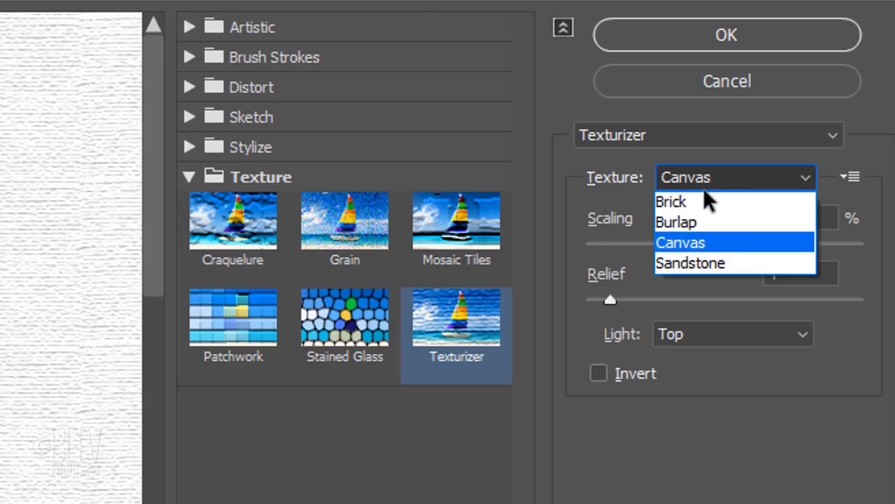
pyautogui.click(688, 264)
pyautogui.press('Tab')
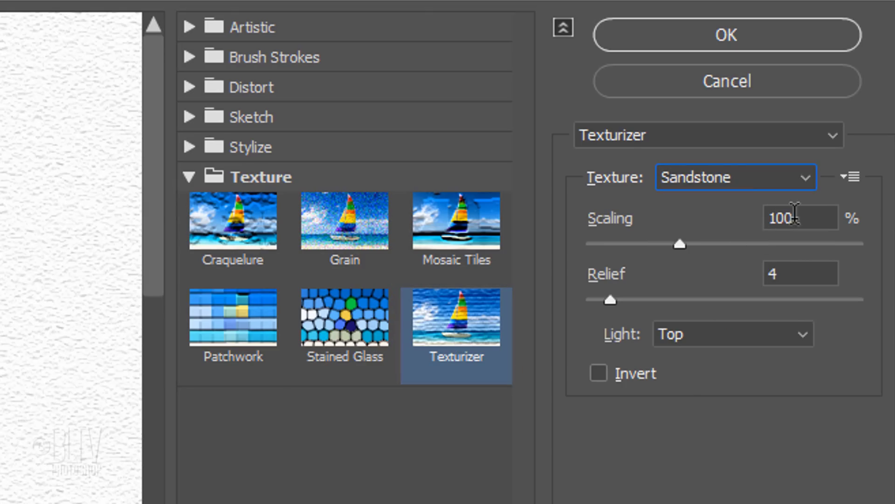
pyautogui.write('20')
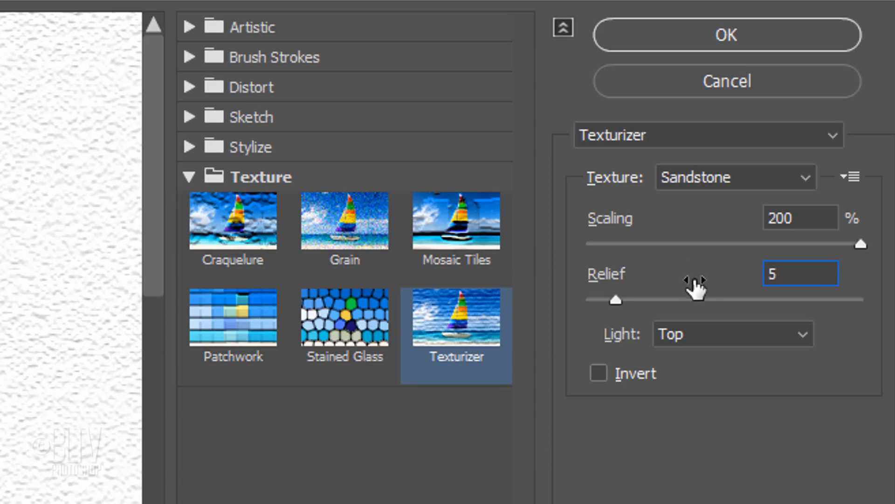
pyautogui.click(721, 336)
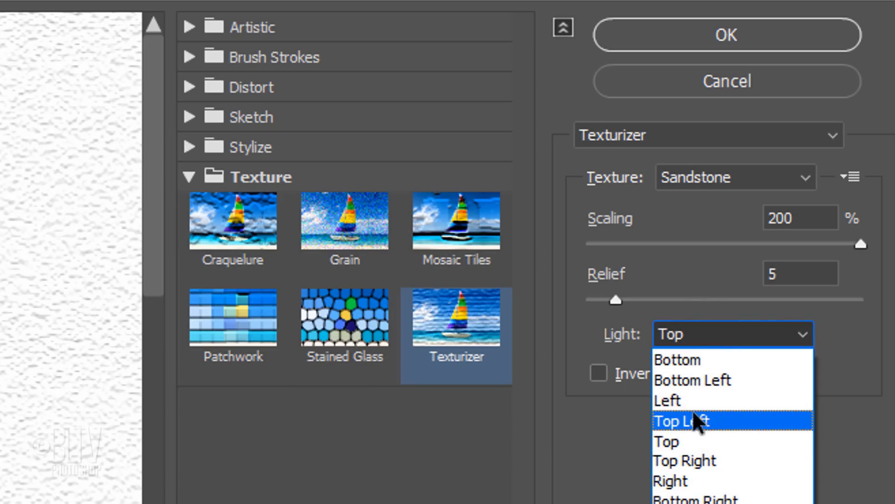
pyautogui.click(694, 414)
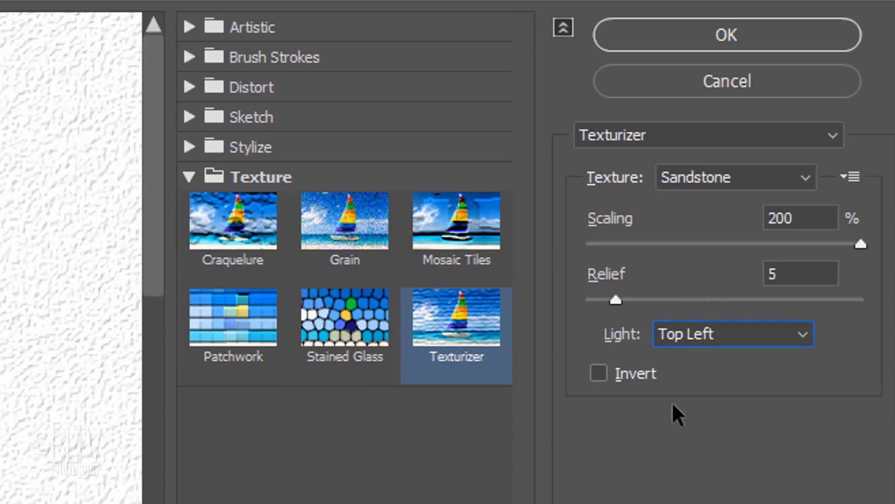
pyautogui.click(700, 29)
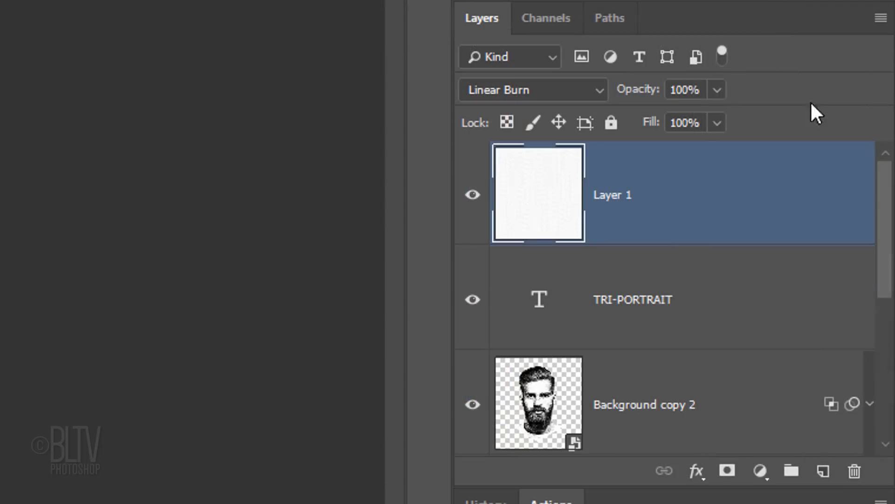
# Step: Add a Hue/Saturation adjustment layer directly above Layer 0 and shift its hue to turn the gold background purple
pyautogui.moveTo(886, 223); pyautogui.dragTo(874, 464)
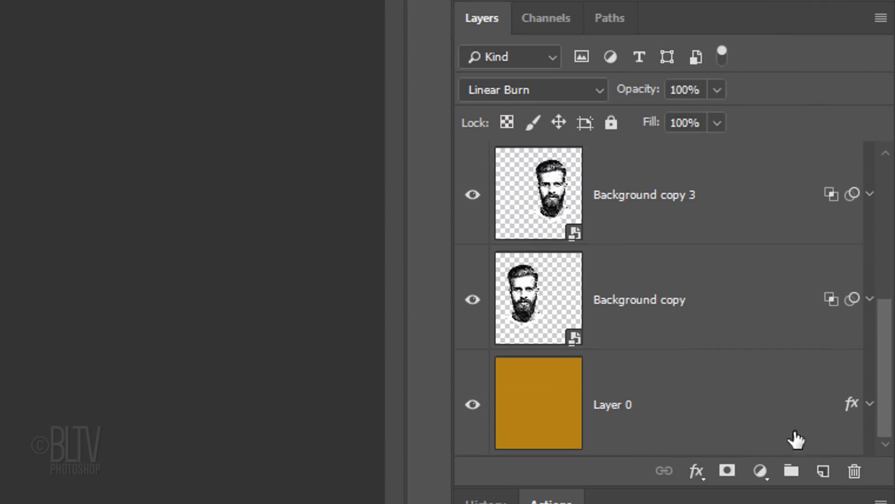
pyautogui.click(698, 415)
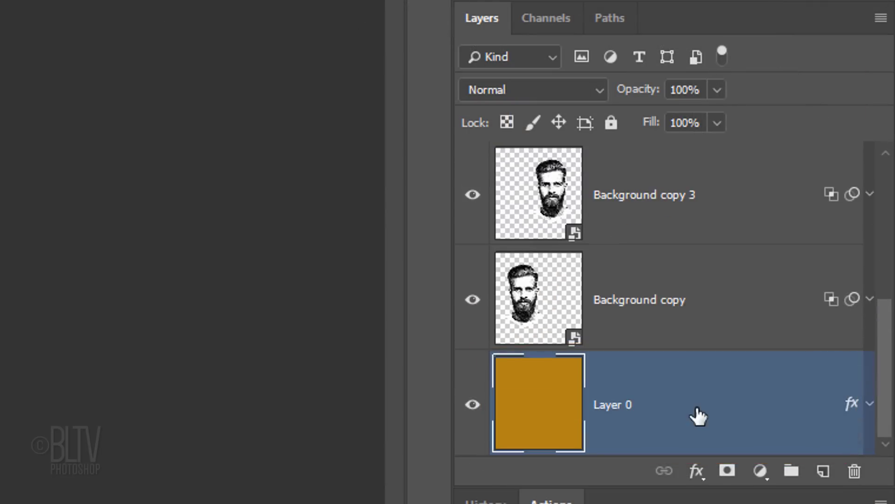
pyautogui.click(760, 470)
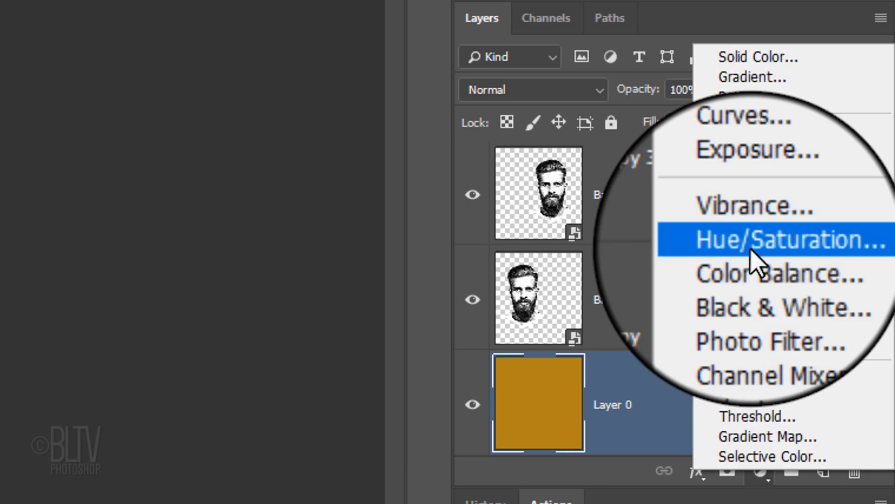
pyautogui.click(757, 243)
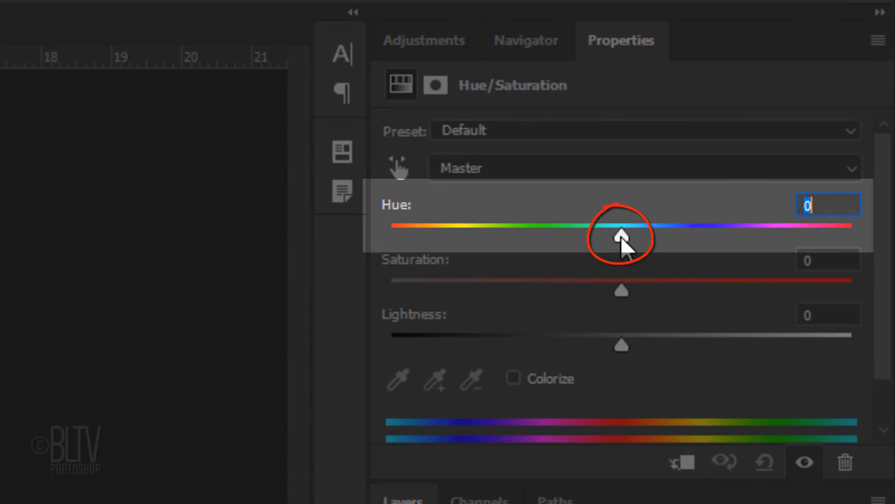
pyautogui.moveTo(621, 236)
pyautogui.mouseDown()
pyautogui.moveTo(381, 232)
pyautogui.moveTo(669, 231)
pyautogui.moveTo(824, 243)
pyautogui.mouseUp()
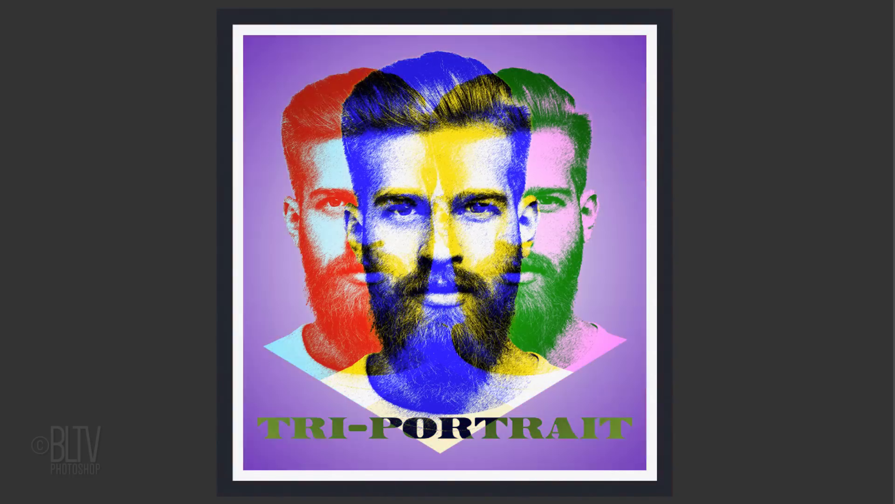